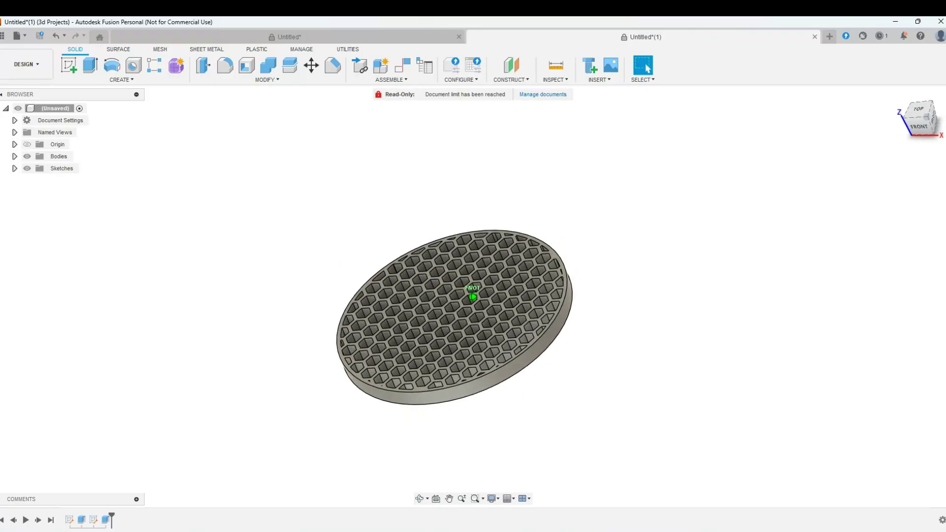
shift+middle_drag(473, 297, 419, 296)
shift+middle_drag(512, 306, 452, 329)
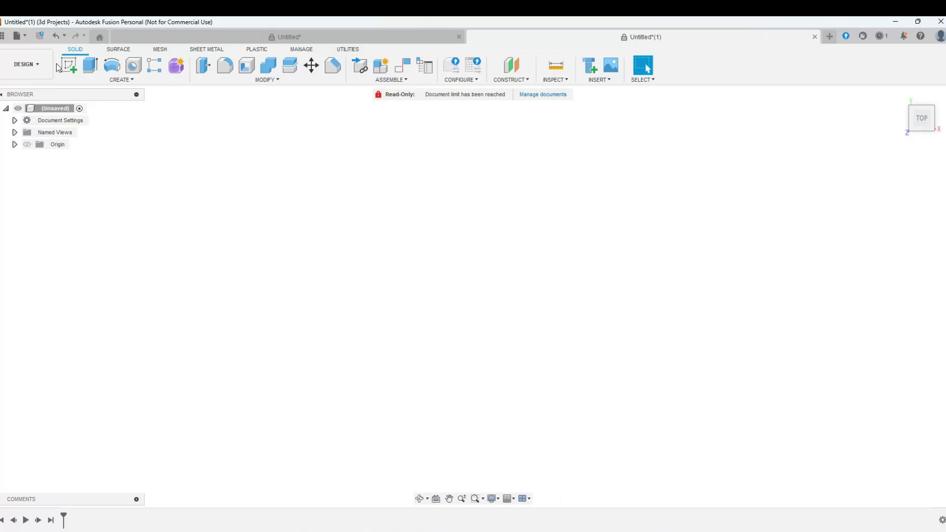
Step: Start a new sketch on the horizontal XY plane, facing it from above
drag(920, 123, 918, 97)
click(921, 127)
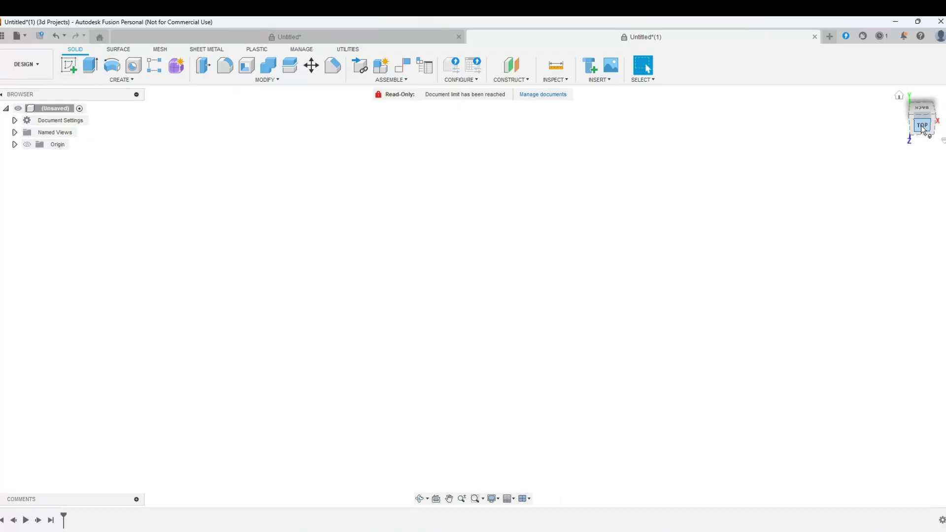
click(69, 64)
click(598, 253)
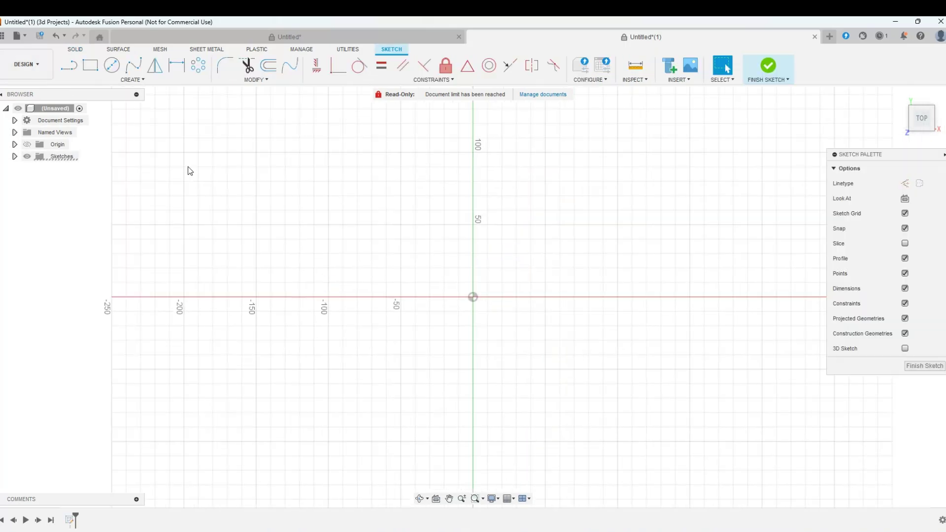
Step: Draw a circle with a diameter of 145 mm centred on the origin
click(112, 66)
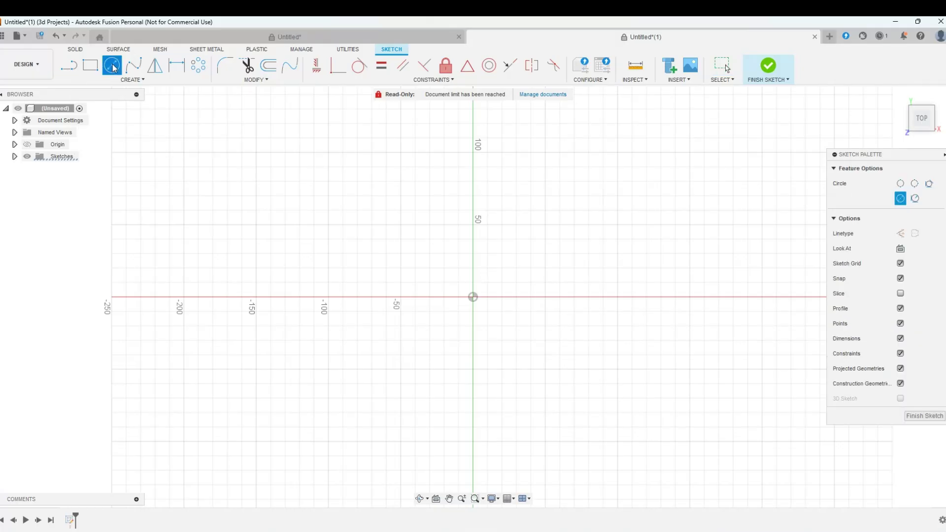
scroll(219, 297, down, 3)
scroll(395, 308, up, 6)
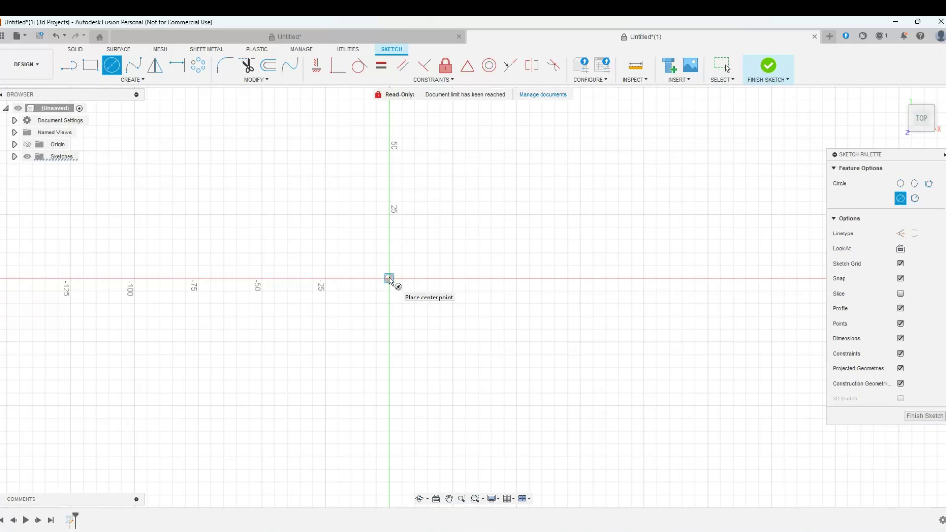
click(389, 279)
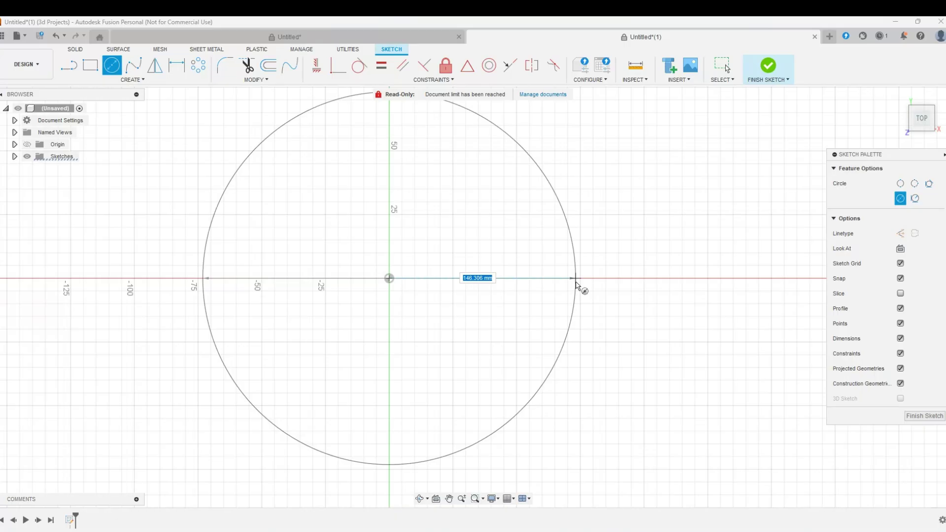
text(145)
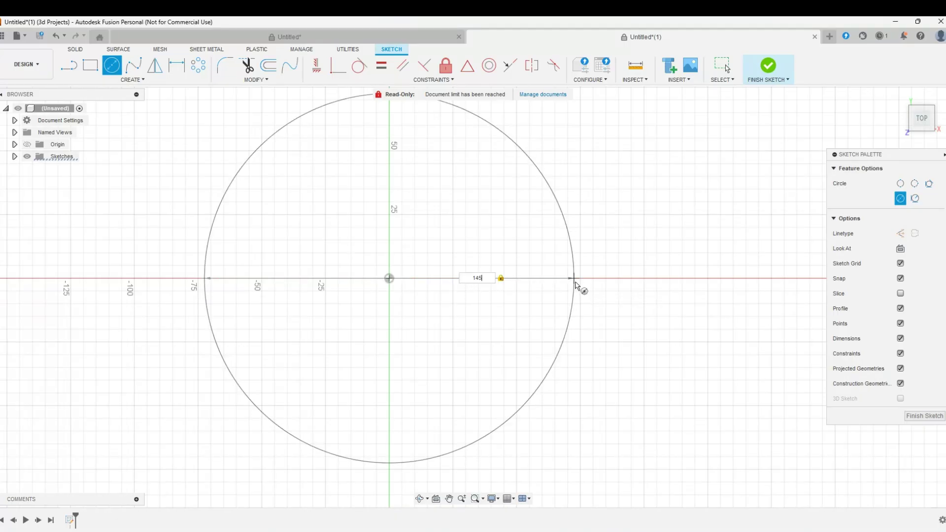
key(Return)
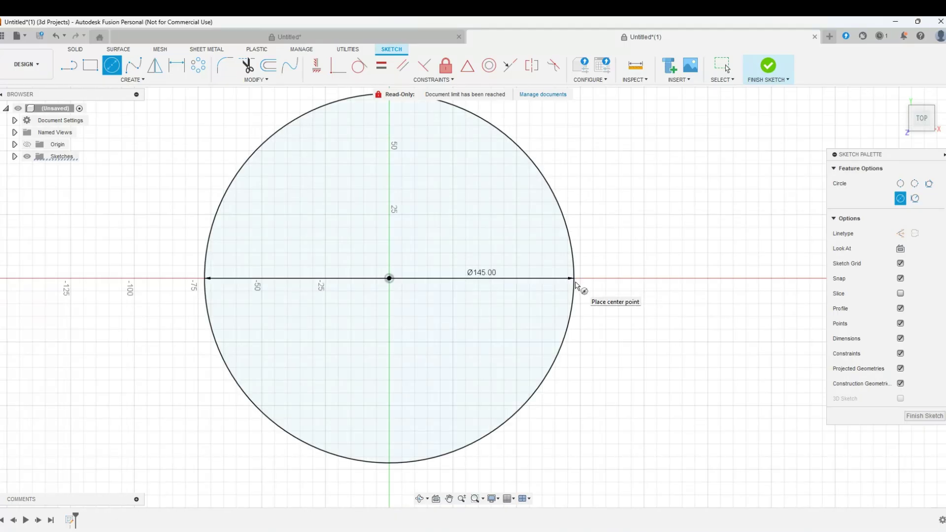
Step: Offset the 145 mm circle inward by 2.5 mm and finish the sketch
click(269, 65)
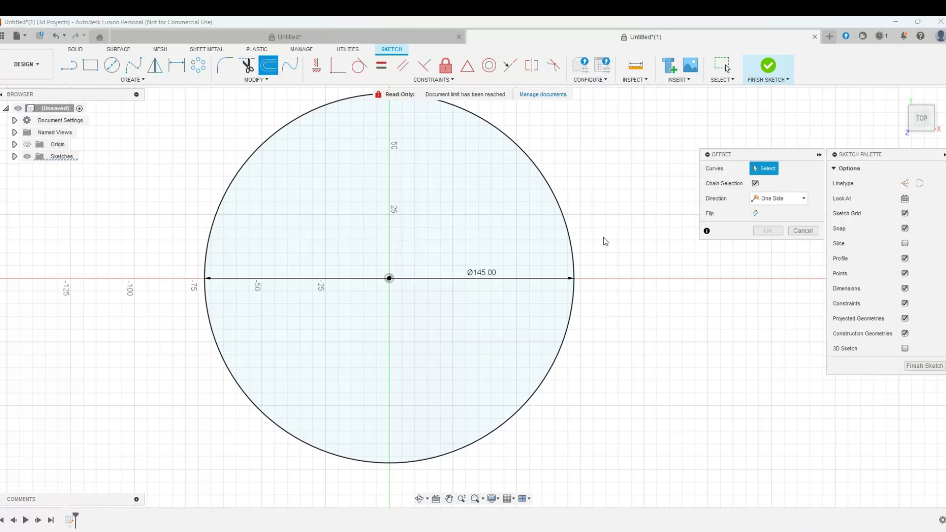
click(560, 206)
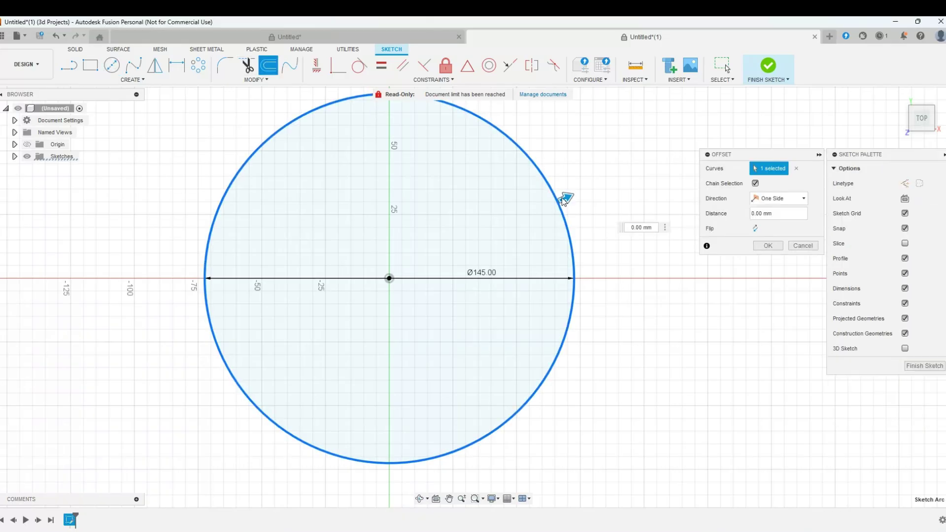
drag(553, 201, 546, 204)
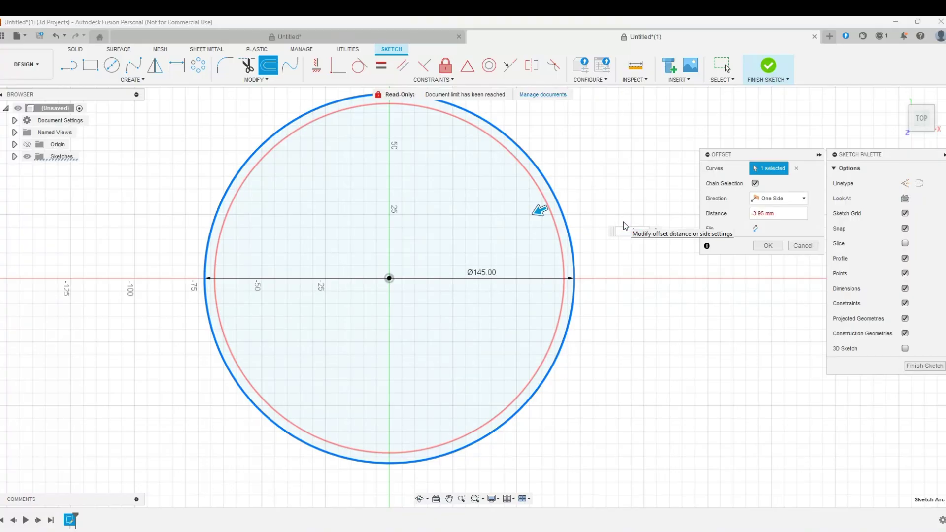
text(-2)
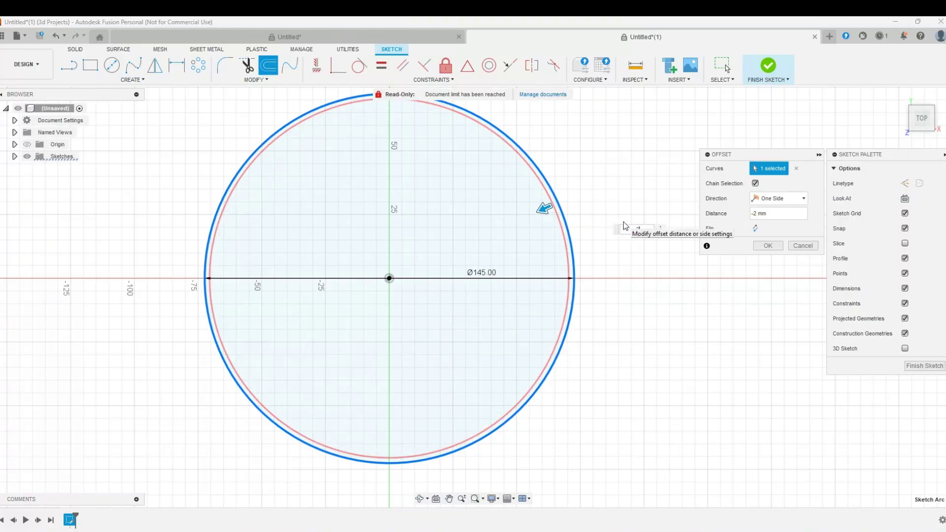
text(.5)
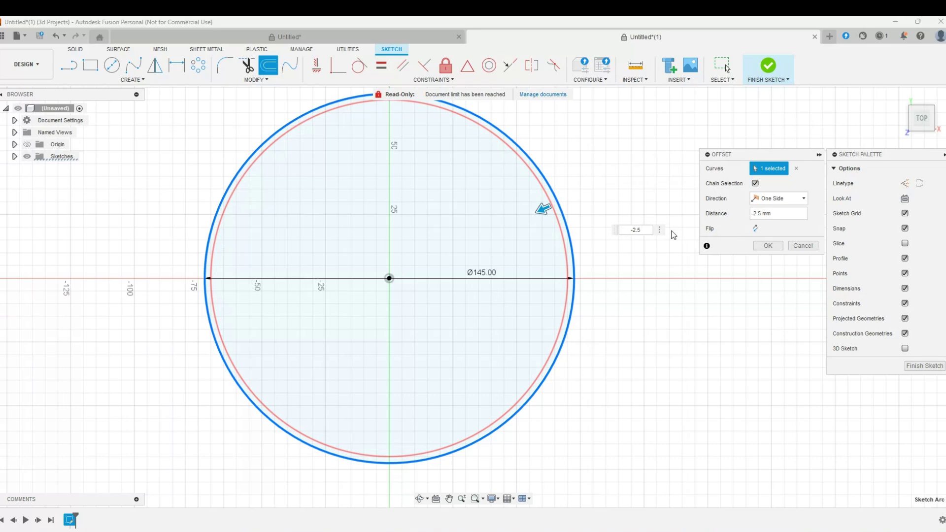
click(771, 249)
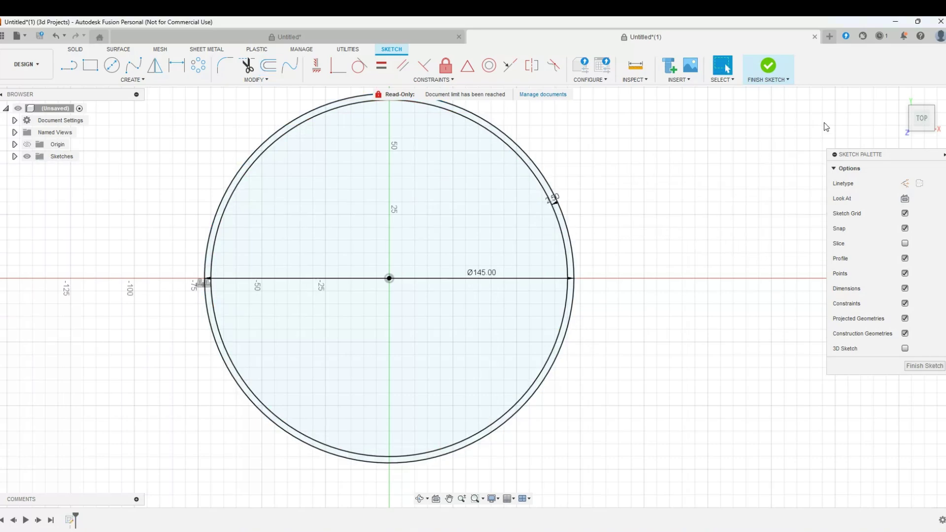
mouse_move(922, 123)
mouse_down()
mouse_move(902, 93)
mouse_move(877, 89)
mouse_move(890, 91)
mouse_up()
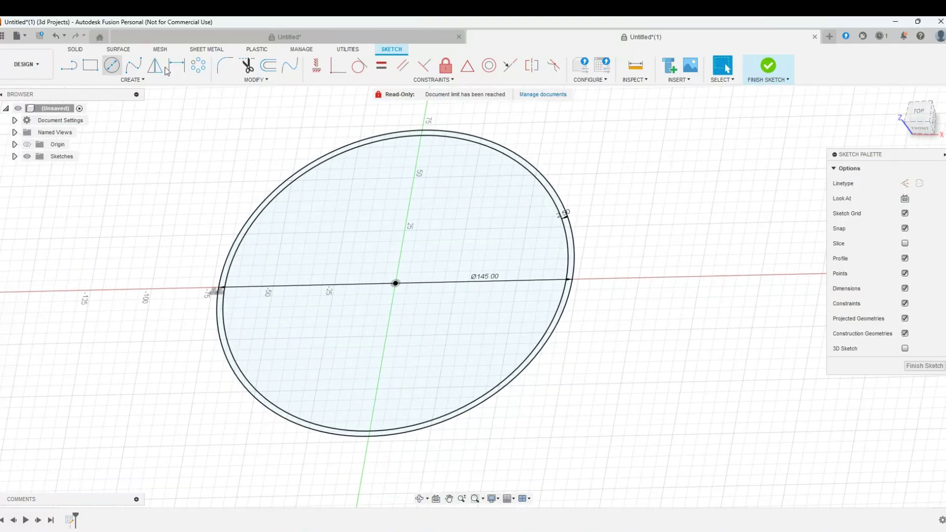
click(768, 69)
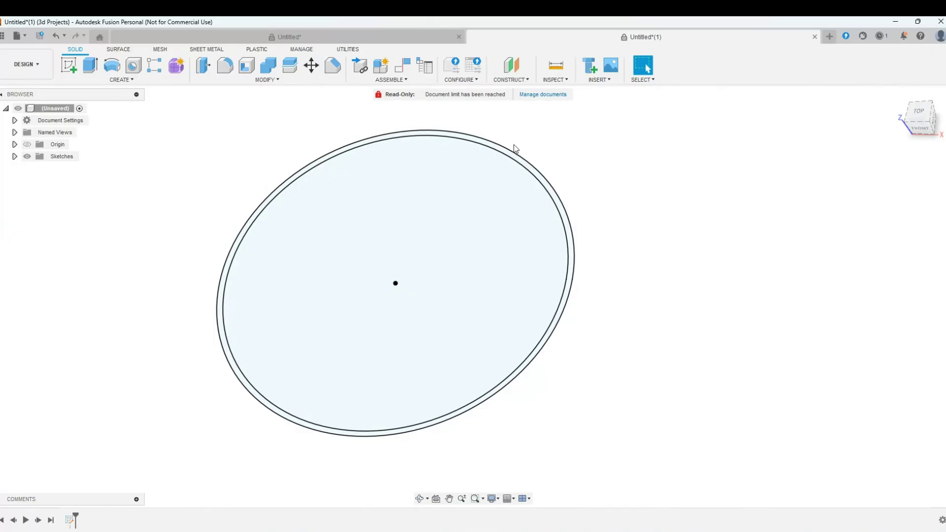
Step: Extrude the narrow ring profile between the two circles 10 mm as a new body
scroll(531, 167, up, 4)
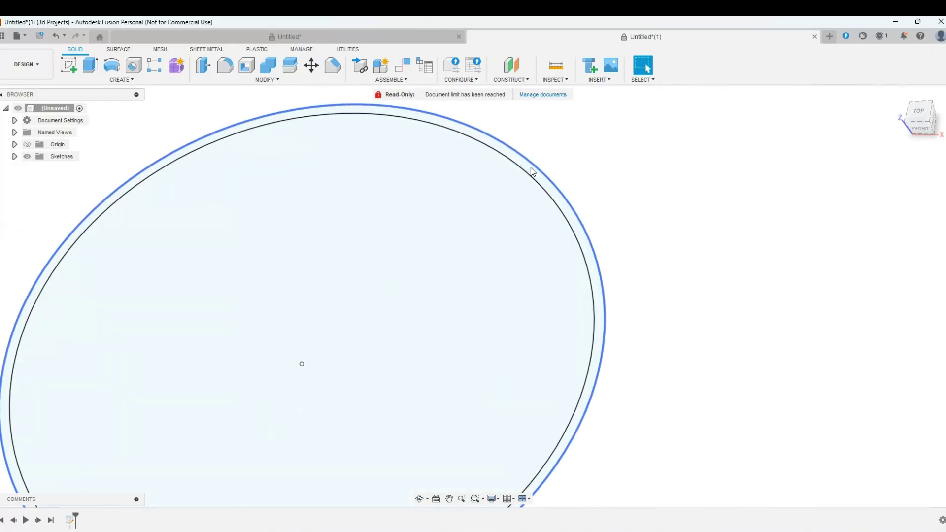
click(90, 65)
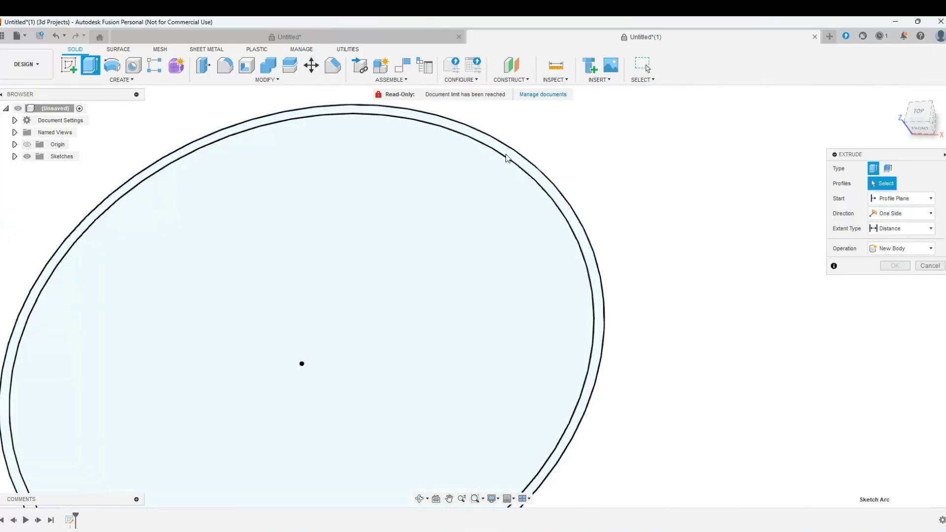
click(598, 256)
scroll(264, 268, down, 3)
scroll(394, 325, up, 3)
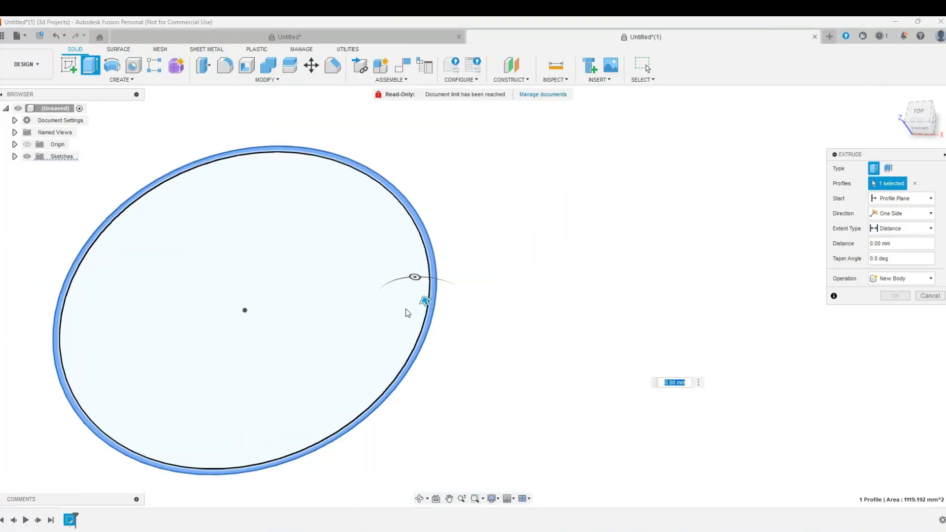
drag(431, 300, 421, 282)
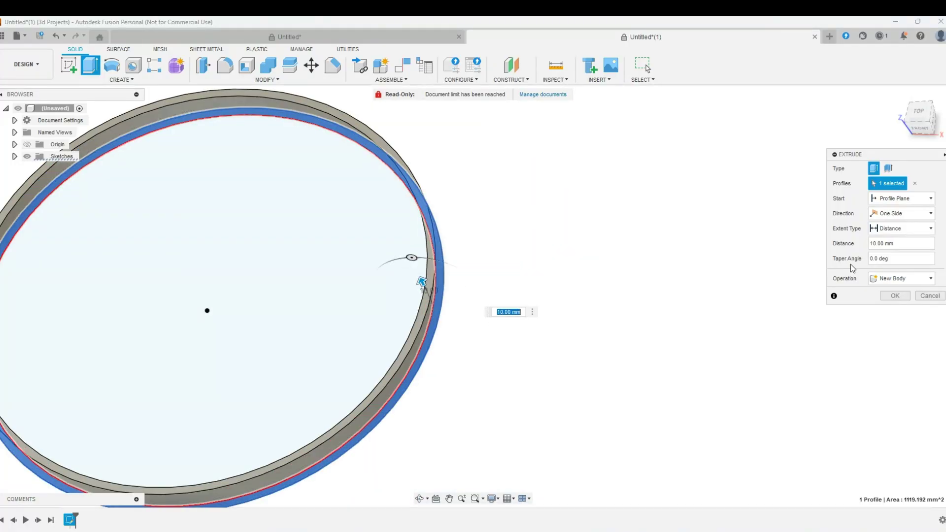
click(895, 295)
scroll(388, 205, down, 3)
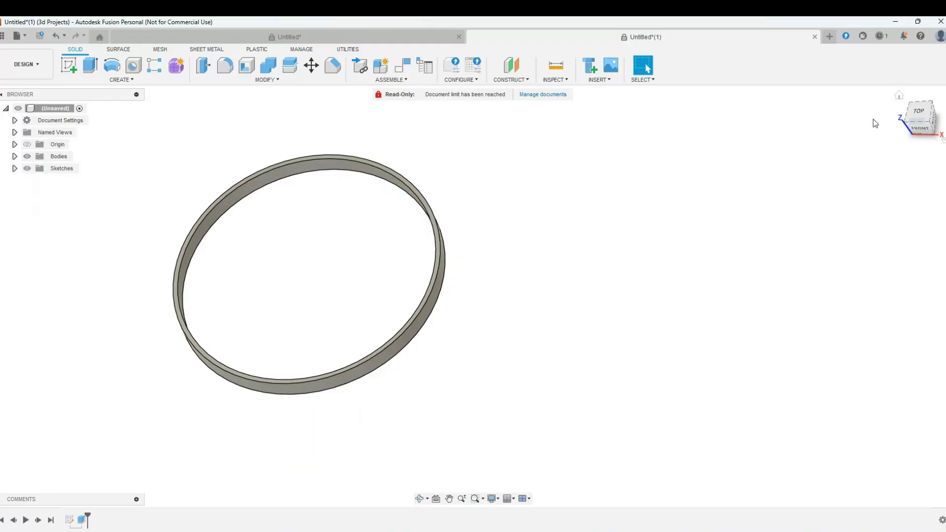
Step: Start a new sketch on the flat annular end face of the extruded ring
click(918, 110)
mouse_move(920, 114)
mouse_down()
mouse_move(922, 102)
mouse_move(921, 114)
mouse_up()
click(923, 119)
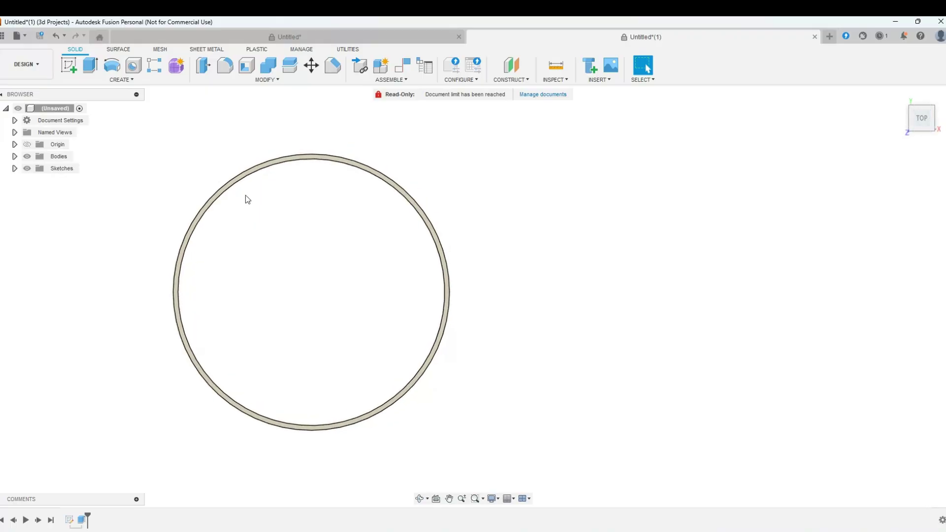
scroll(246, 197, up, 3)
click(68, 65)
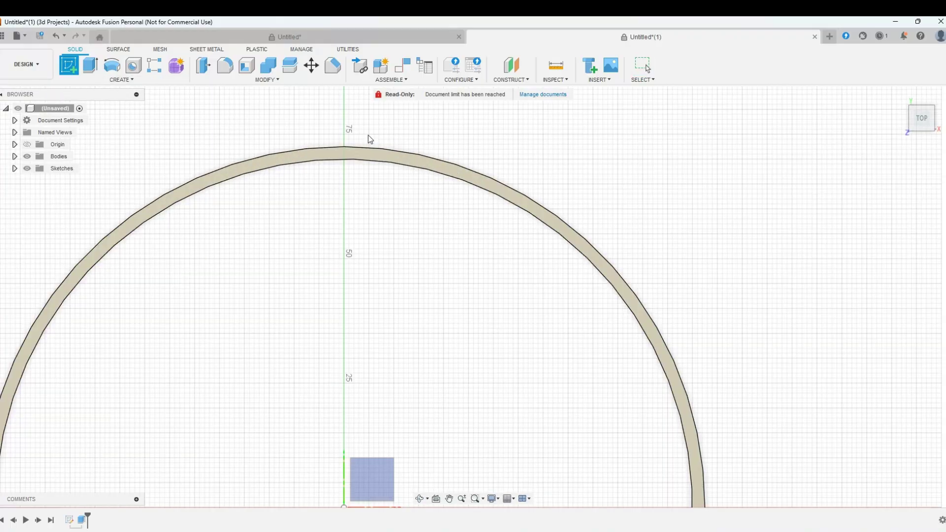
click(374, 148)
drag(919, 122, 911, 109)
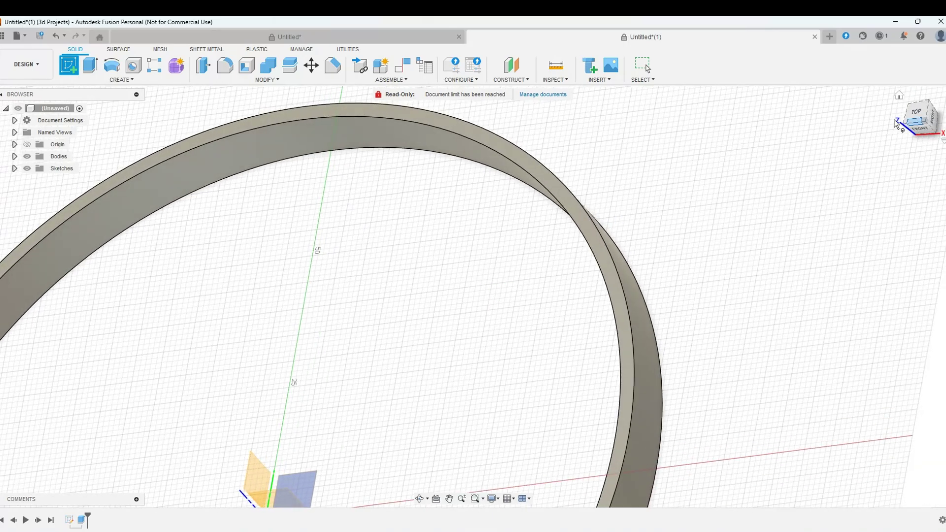
click(289, 116)
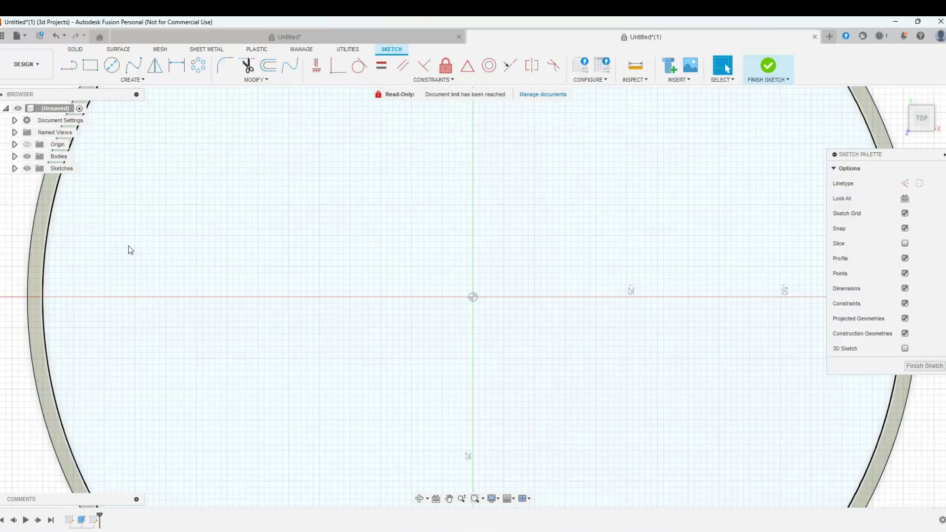
Step: Draw a six-sided inscribed polygon with a 5 mm radius inside the ring, up and left of the origin
scroll(129, 249, down, 6)
scroll(385, 185, up, 3)
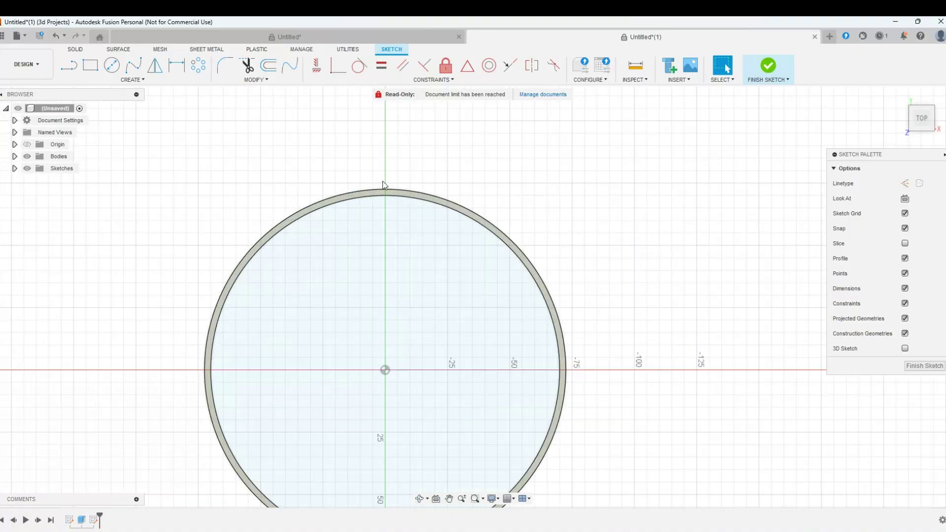
scroll(346, 212, down, 2)
scroll(350, 267, down, 2)
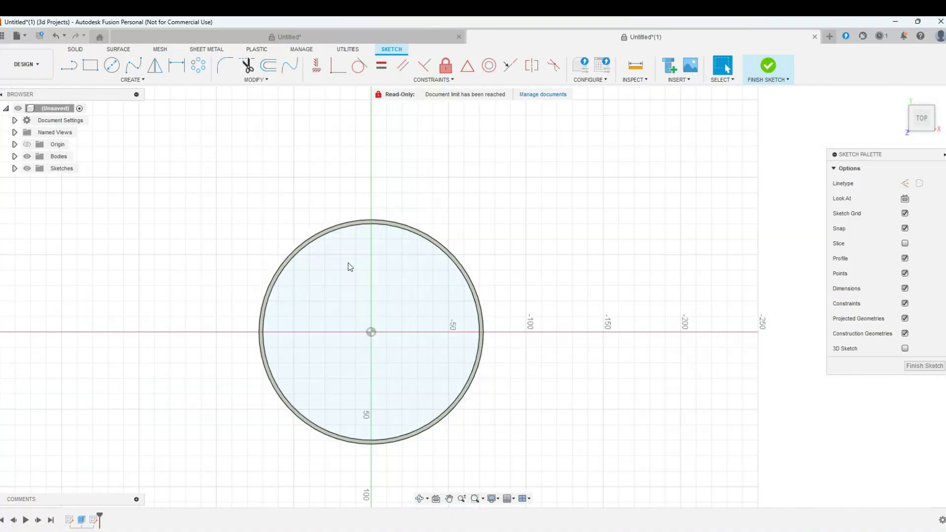
scroll(363, 387, up, 3)
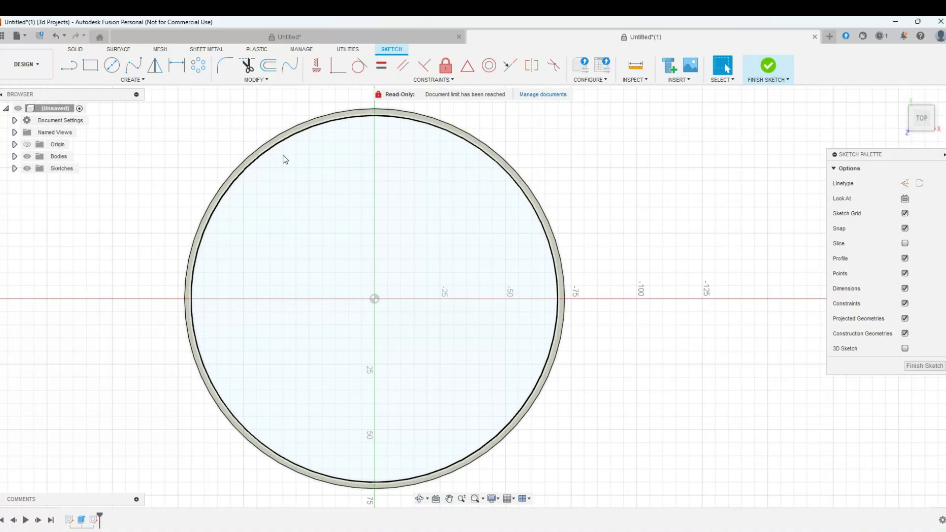
click(112, 79)
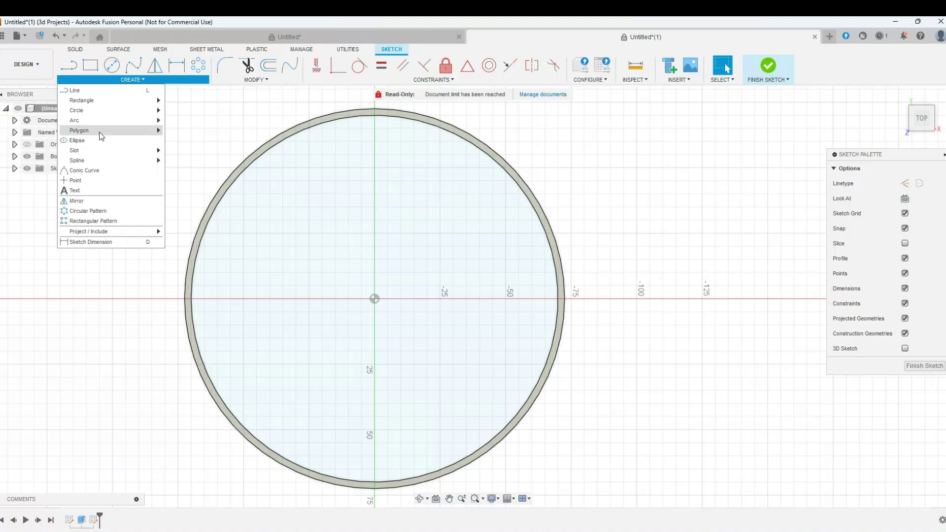
mouse_move(100, 133)
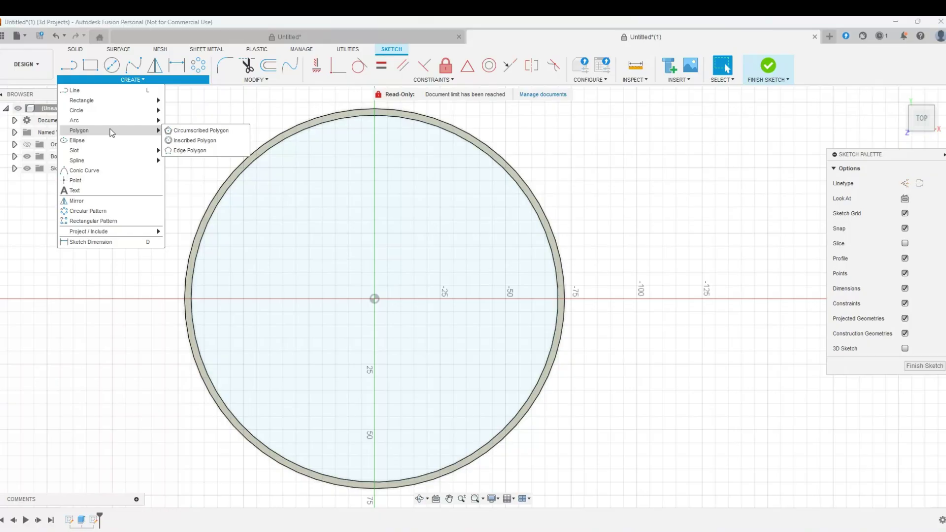
click(202, 142)
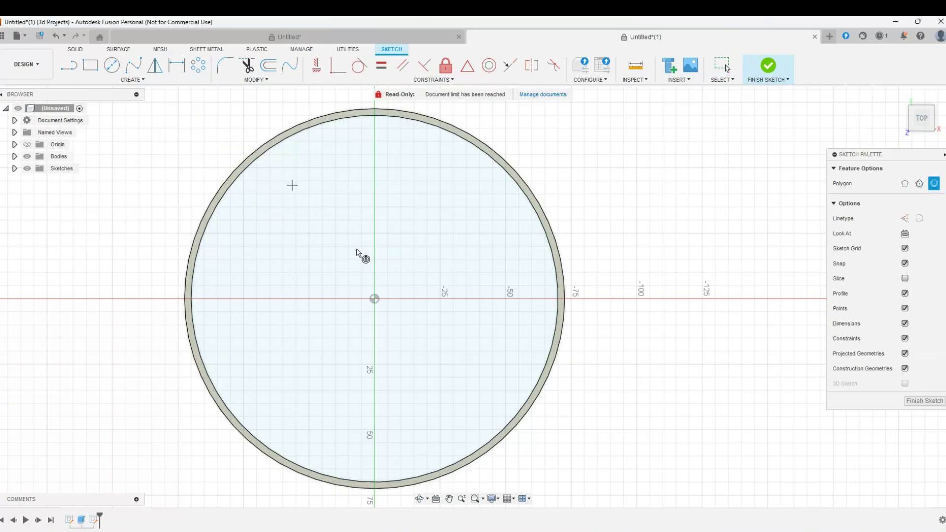
click(322, 259)
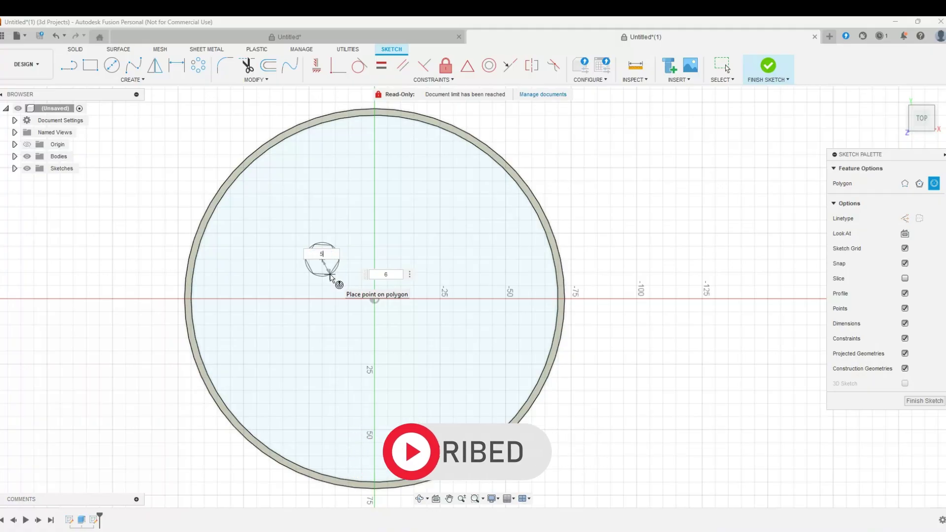
text(5)
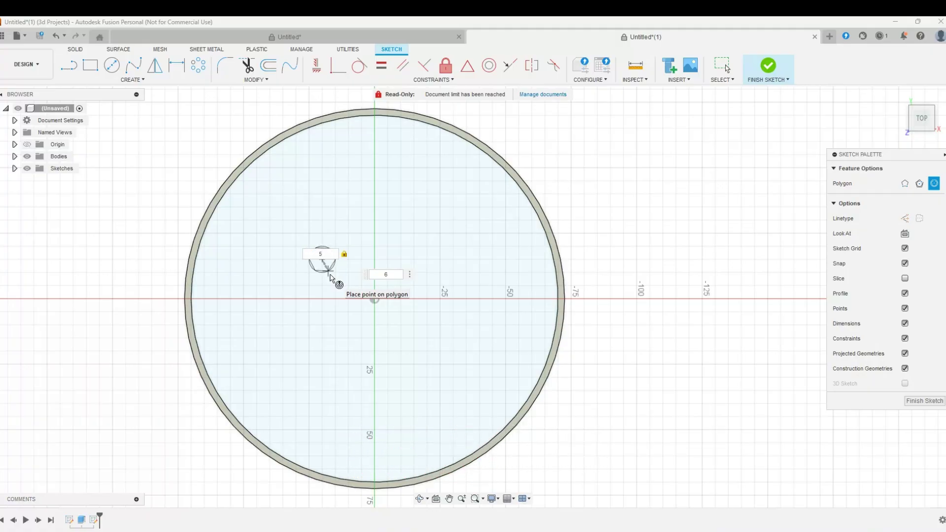
key(Return)
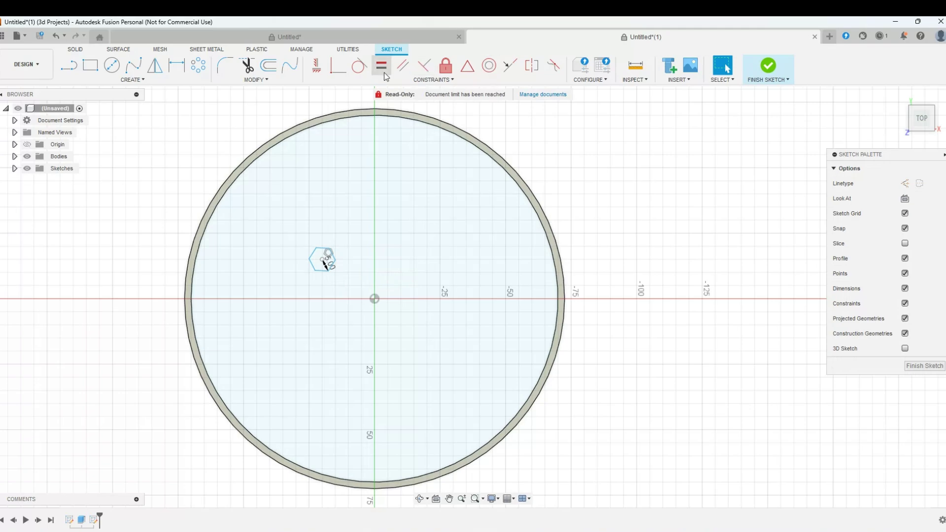
Step: Constrain the lower edge of the 5 mm hexagon to be horizontal
click(336, 68)
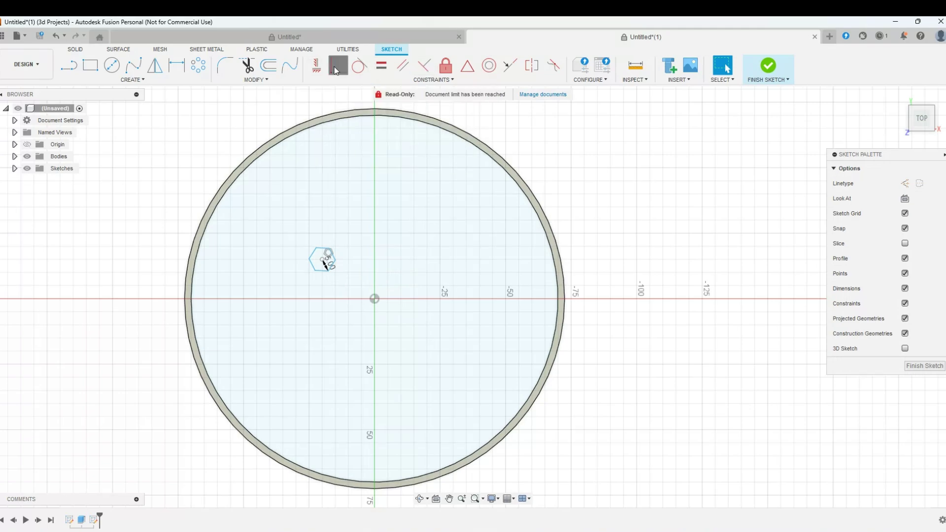
scroll(307, 307, up, 2)
click(327, 256)
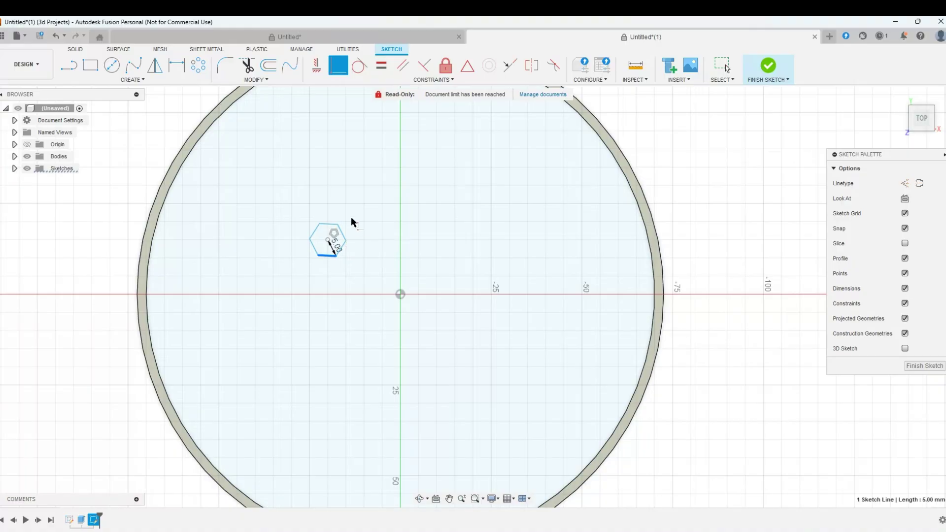
click(317, 68)
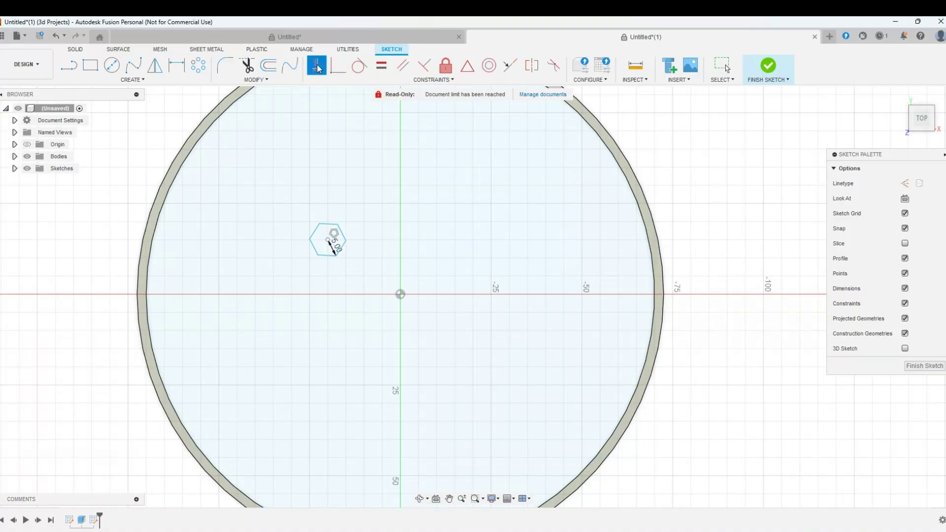
click(327, 254)
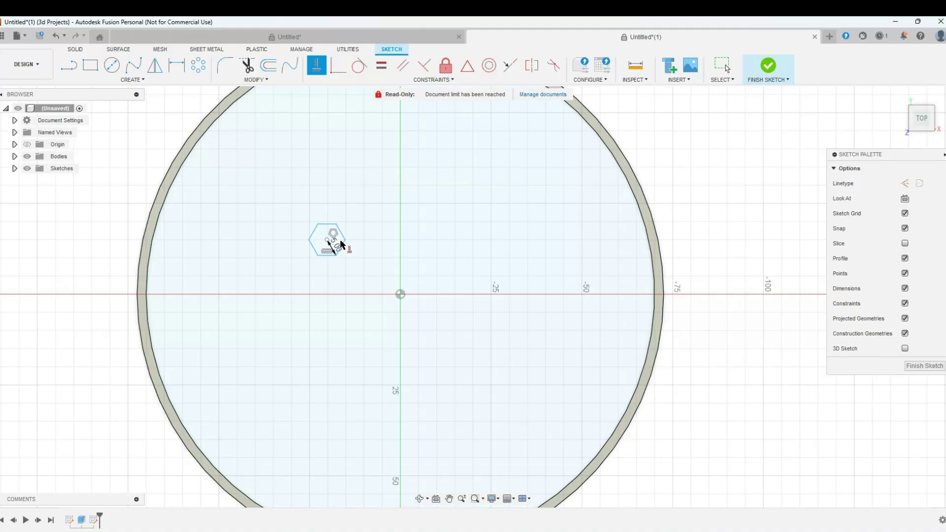
scroll(361, 305, down, 2)
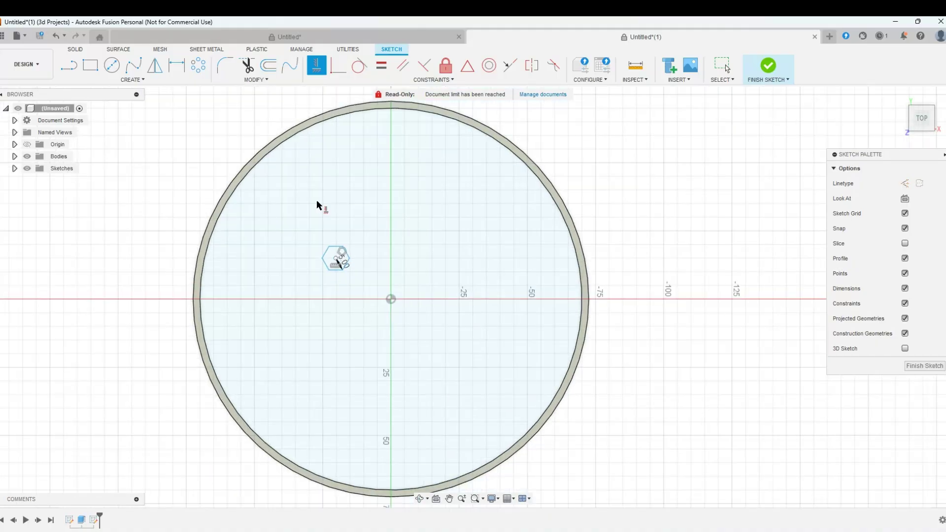
Step: Offset the hexagon outward by 2.5 mm on one side with chain selection
scroll(319, 205, up, 4)
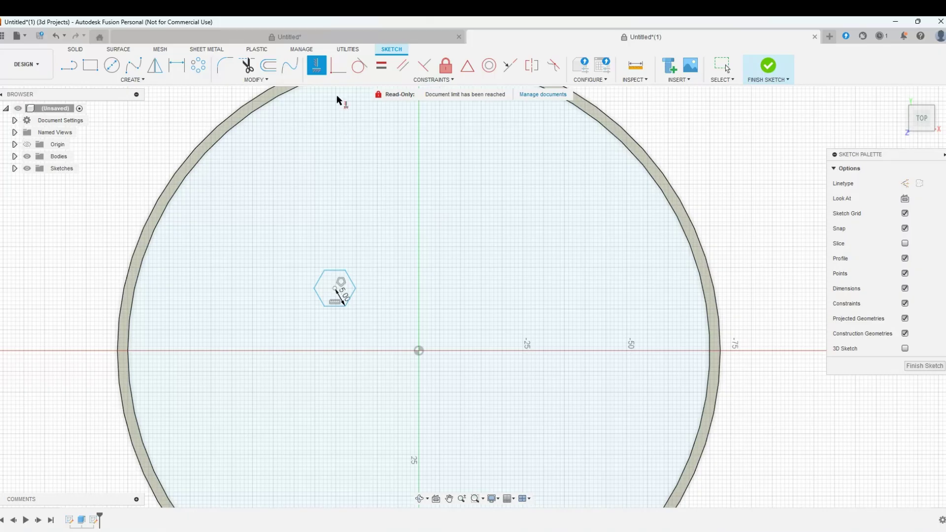
click(270, 69)
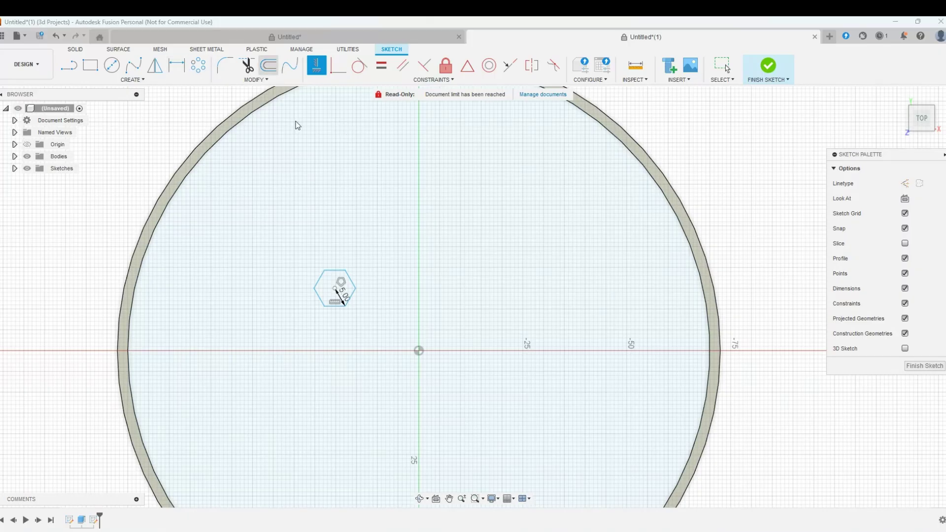
click(352, 281)
scroll(352, 281, up, 3)
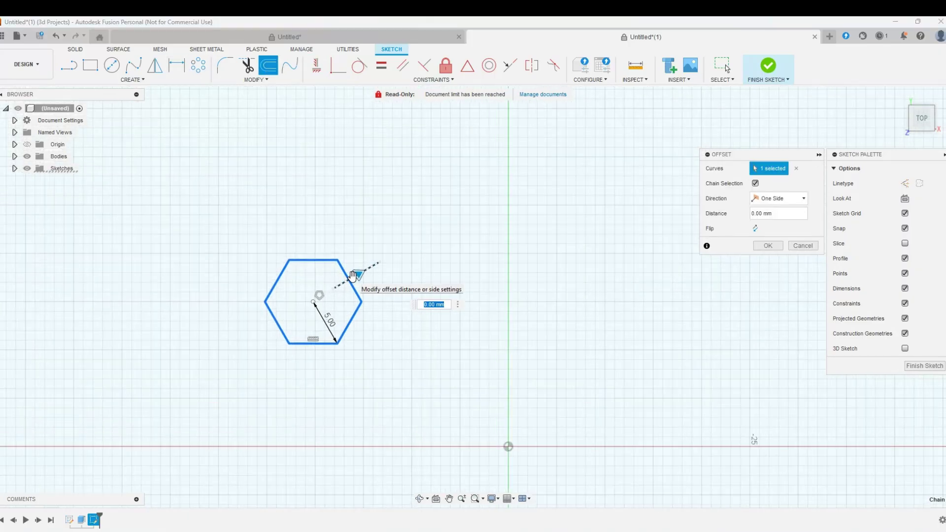
drag(358, 273, 366, 269)
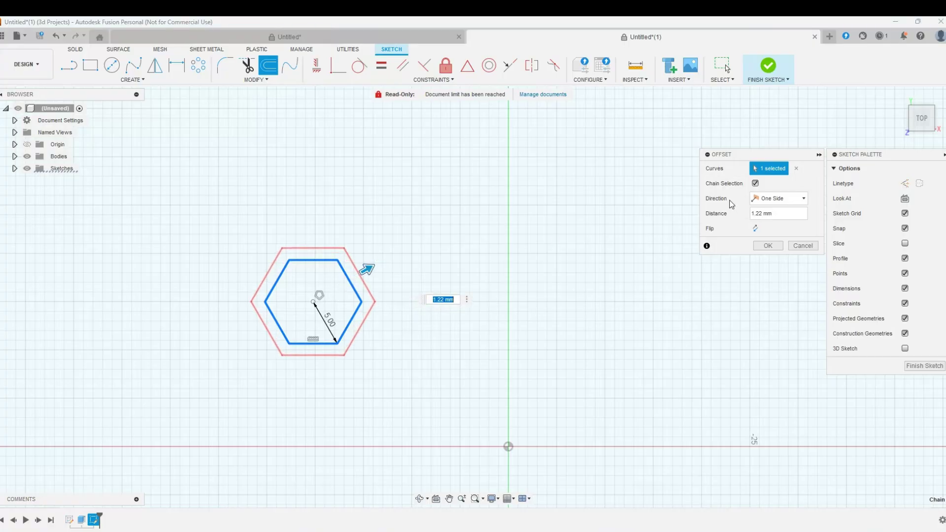
click(755, 214)
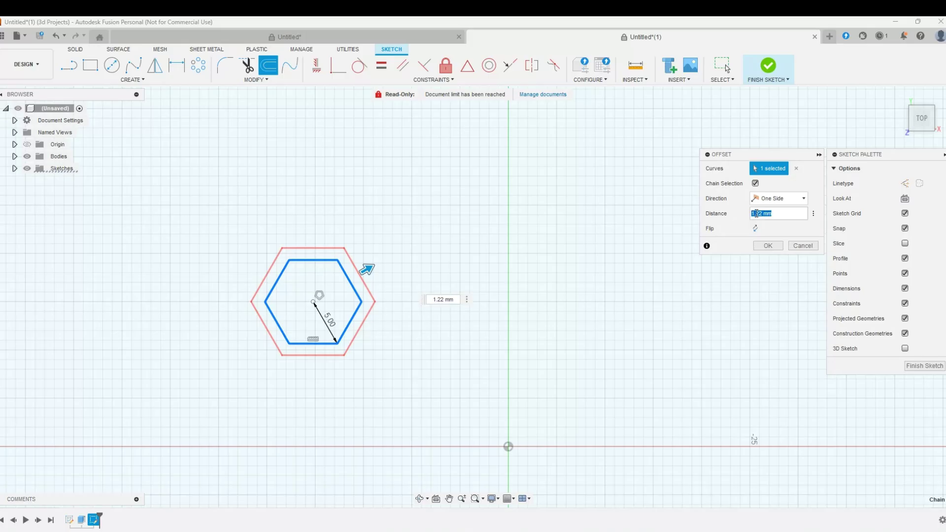
text(2.5)
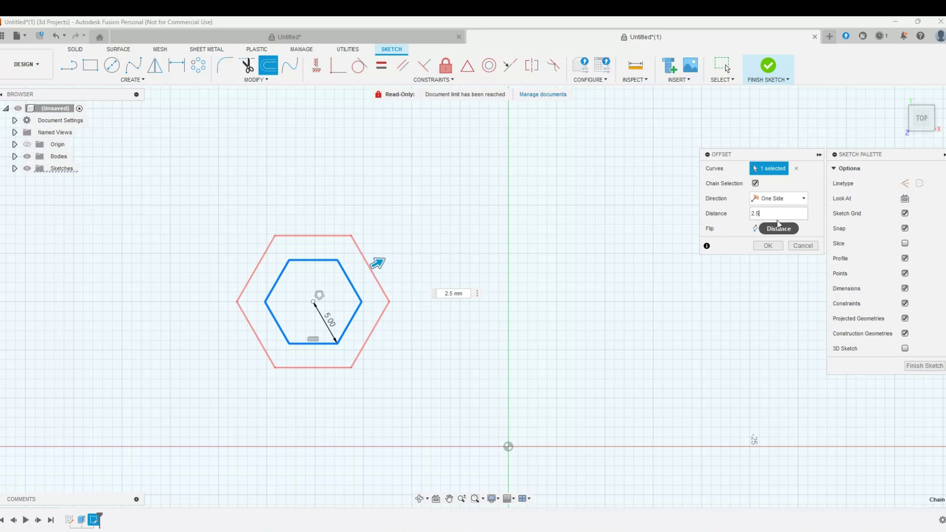
click(768, 246)
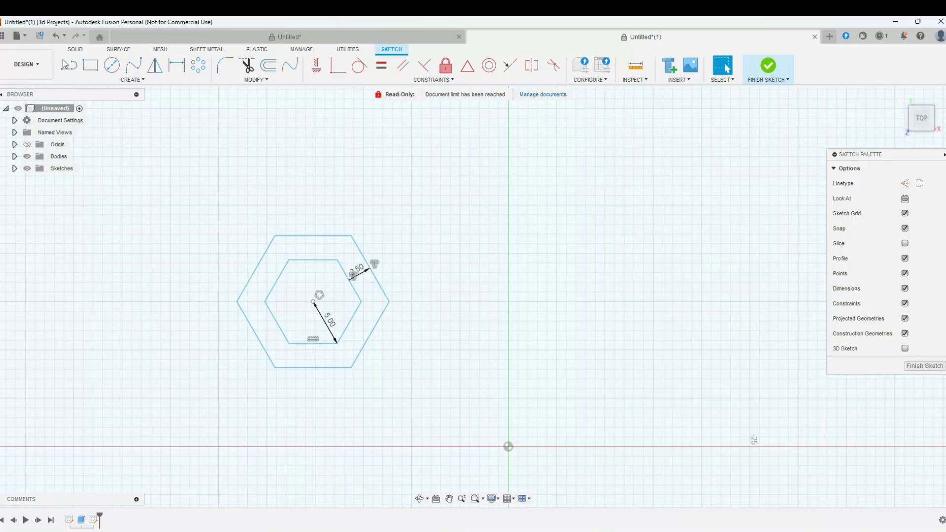
Step: Draw a guide line about 5.5 mm long from the inner hexagon's right corner, perpendicular to and crossing the outer hexagon's lower-right edge
key(l)
scroll(386, 310, up, 3)
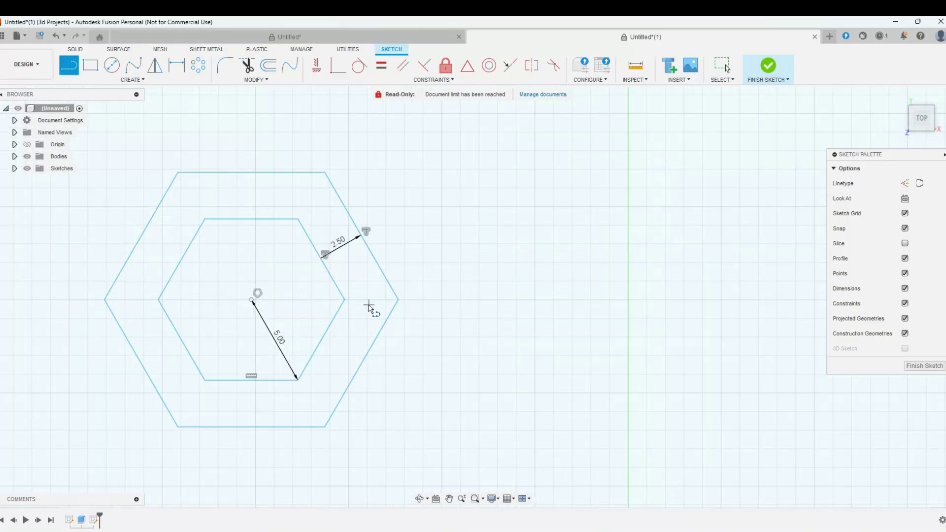
click(346, 300)
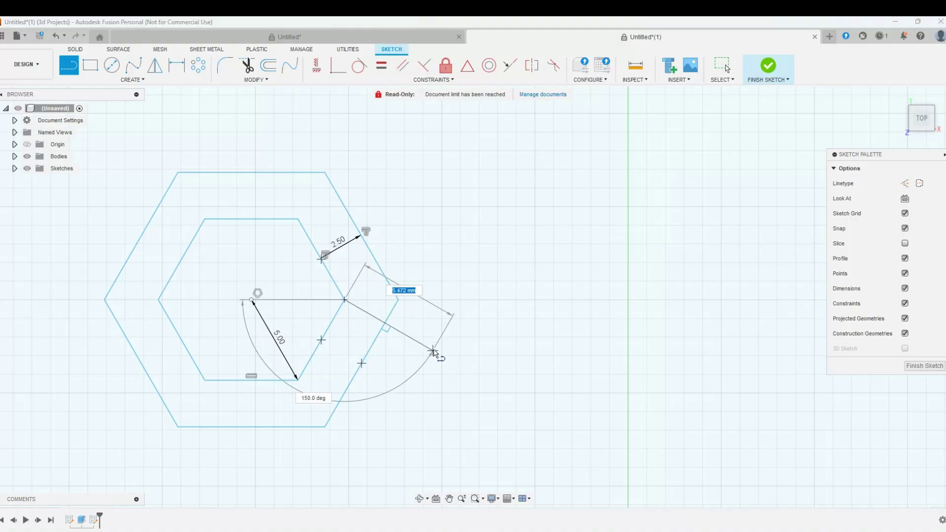
click(389, 325)
key(Return)
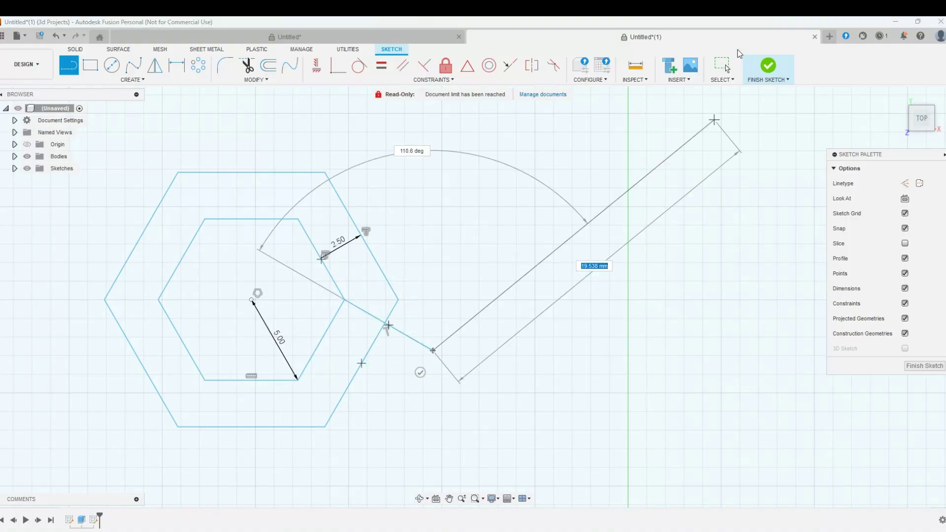
click(721, 65)
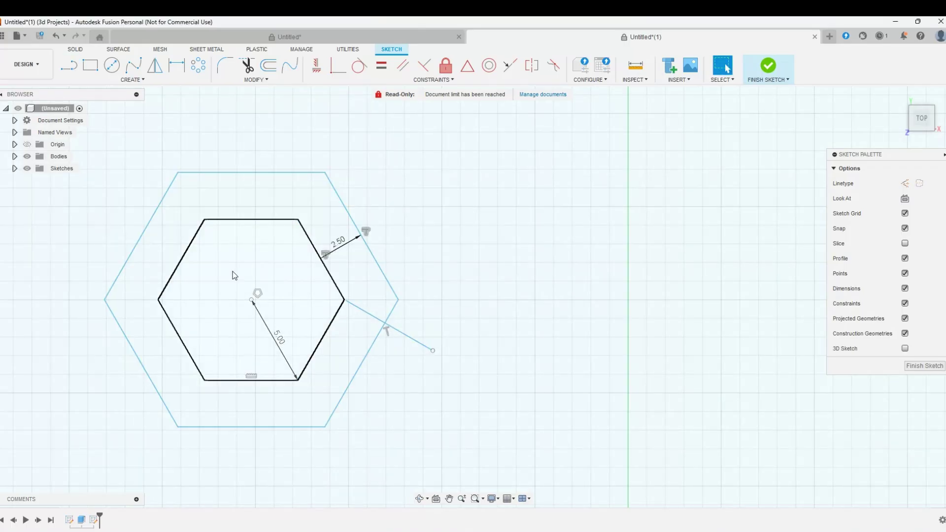
Step: Copy all six sides of the inner hexagon and paste them into the sketch
scroll(384, 355, down, 3)
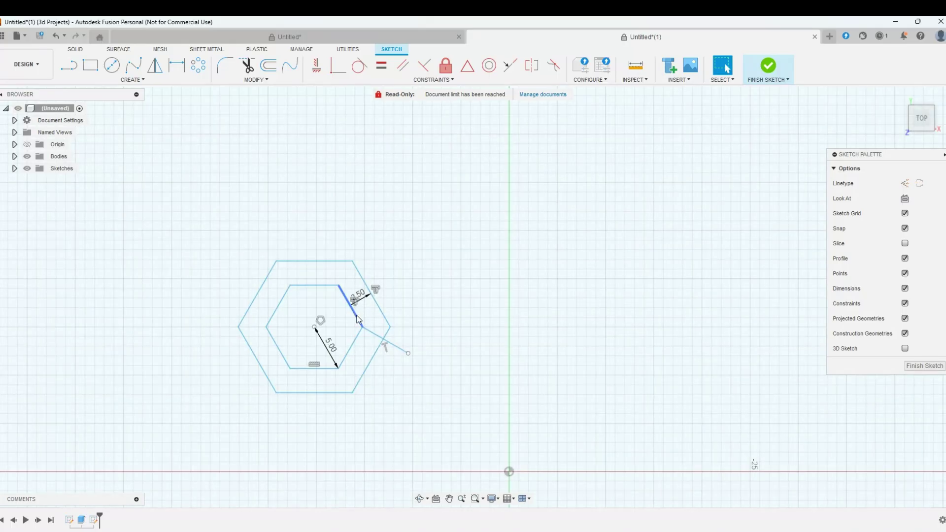
click(356, 316)
shift+click(323, 286)
shift+click(279, 307)
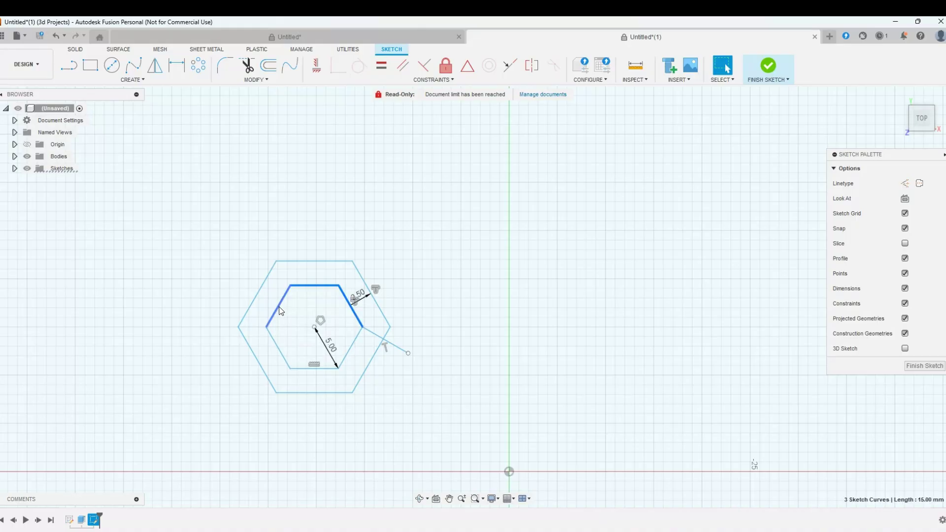
shift+click(277, 347)
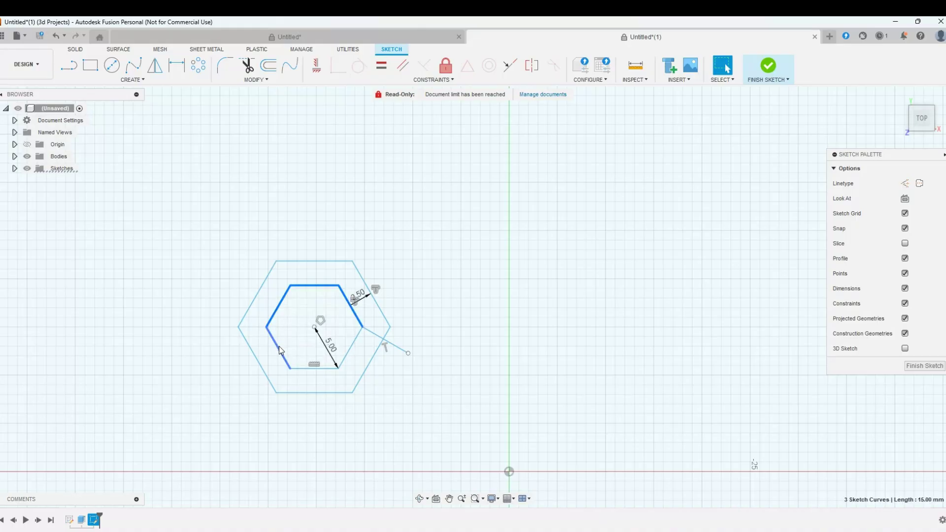
shift+click(350, 351)
right_click(348, 347)
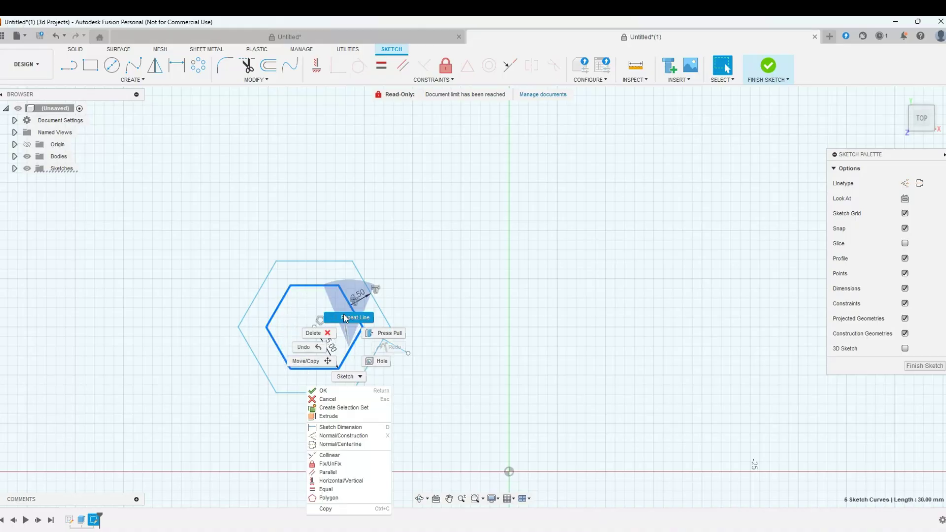
click(345, 513)
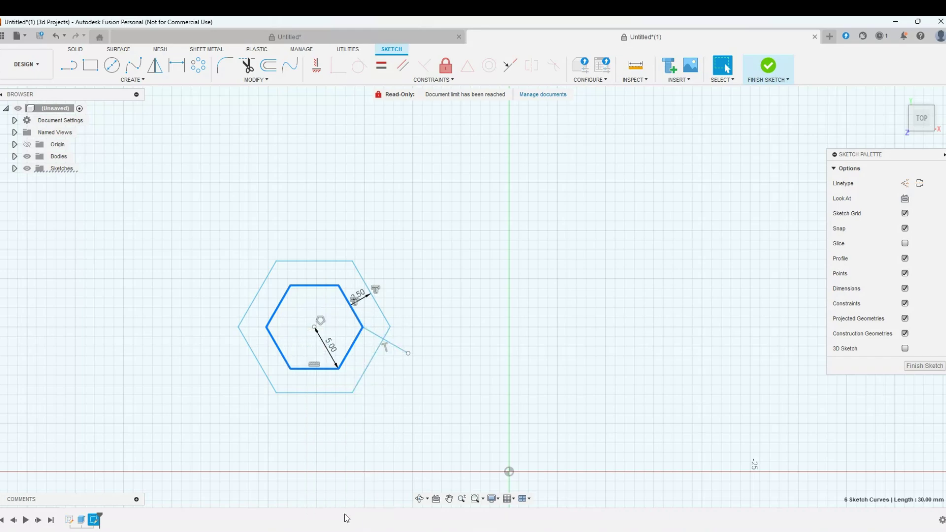
right_click(358, 319)
click(362, 474)
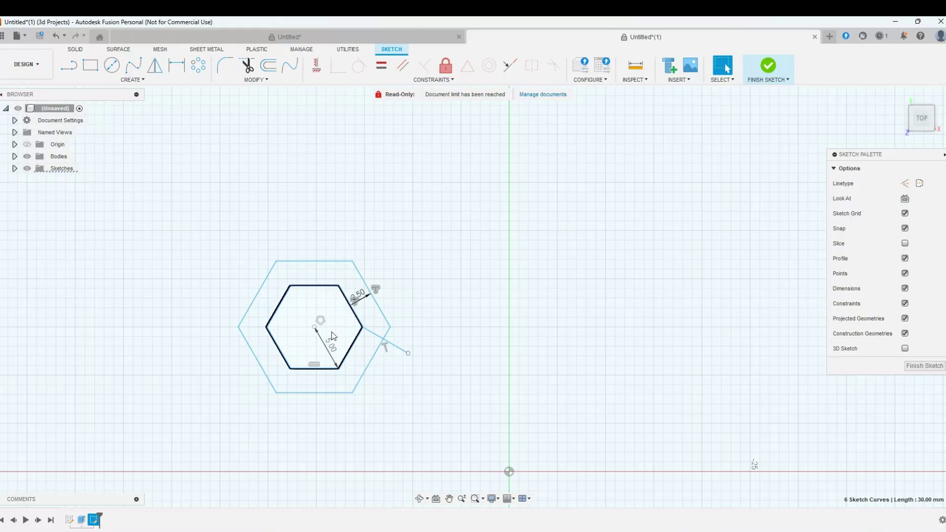
Step: Move the pasted hexagon about -9.66 mm in X and 5.58 mm in Y, placing its upper-left corner where the guide line crosses the outer hexagon
scroll(266, 277, down, 4)
scroll(323, 356, up, 6)
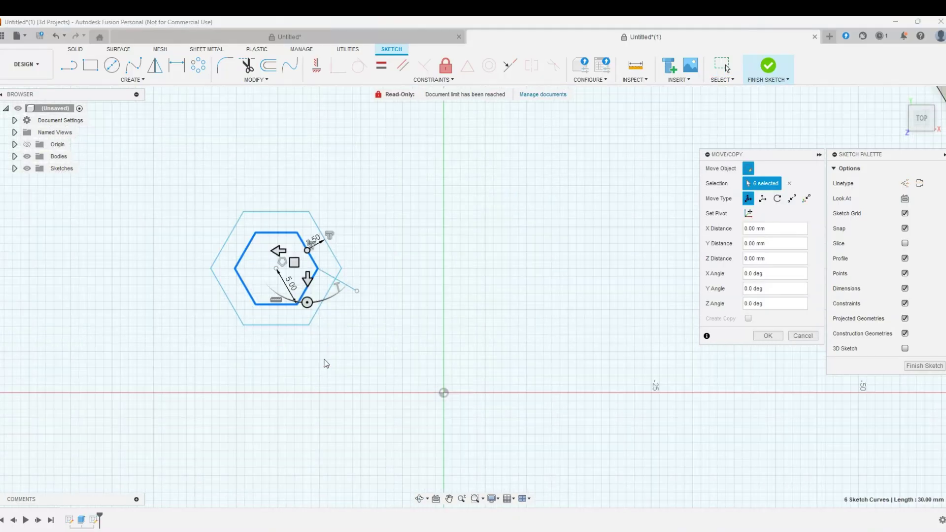
scroll(303, 181, up, 3)
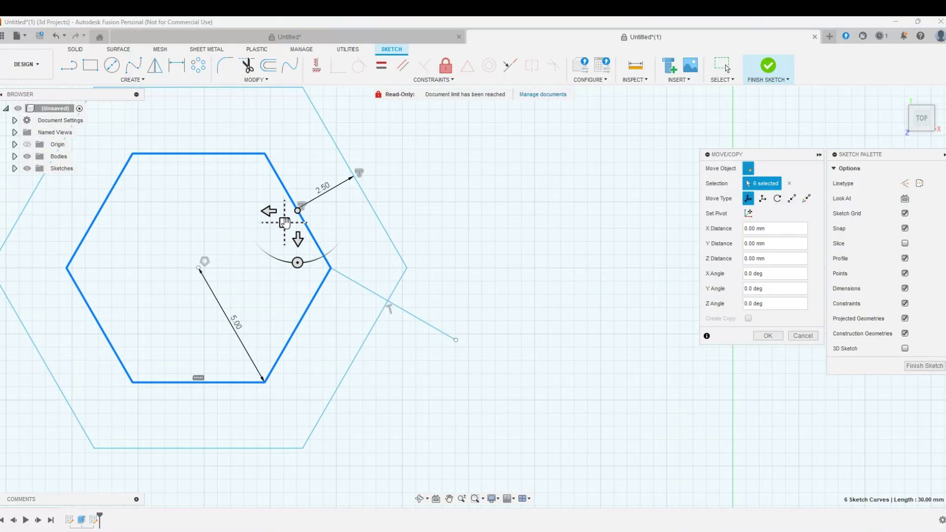
drag(284, 222, 543, 374)
scroll(440, 321, up, 4)
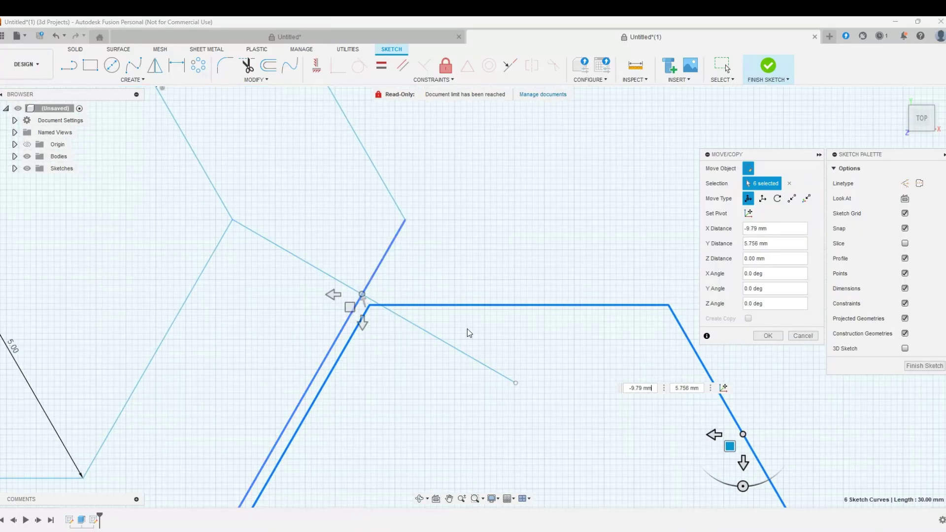
drag(695, 434, 696, 431)
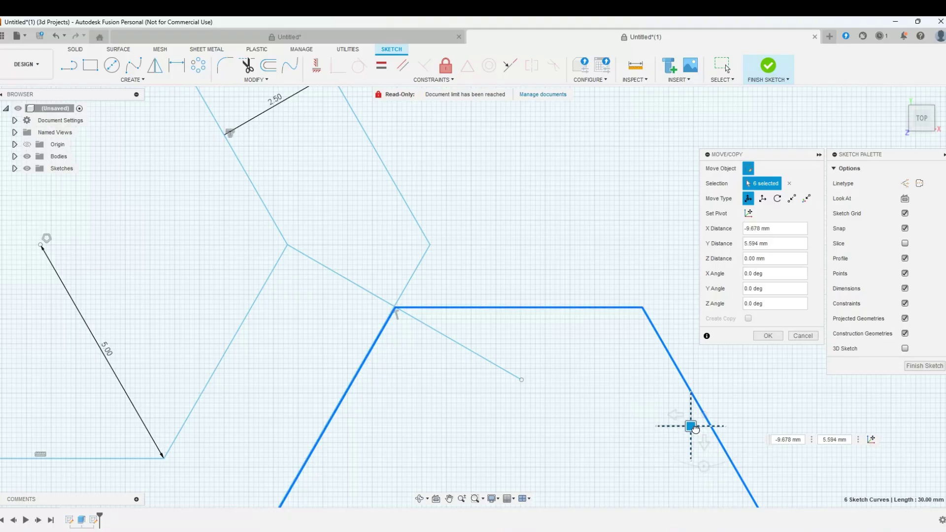
scroll(382, 288, up, 5)
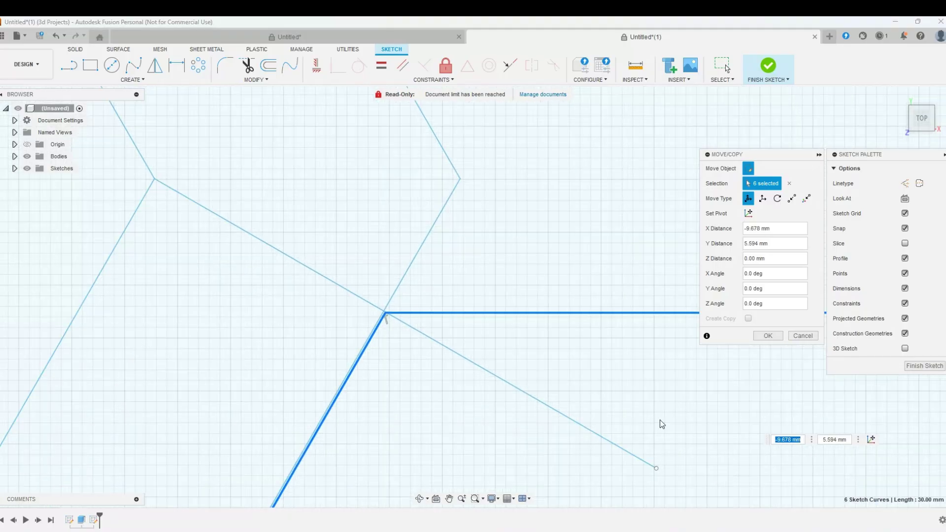
scroll(378, 347, down, 2)
scroll(458, 334, down, 1)
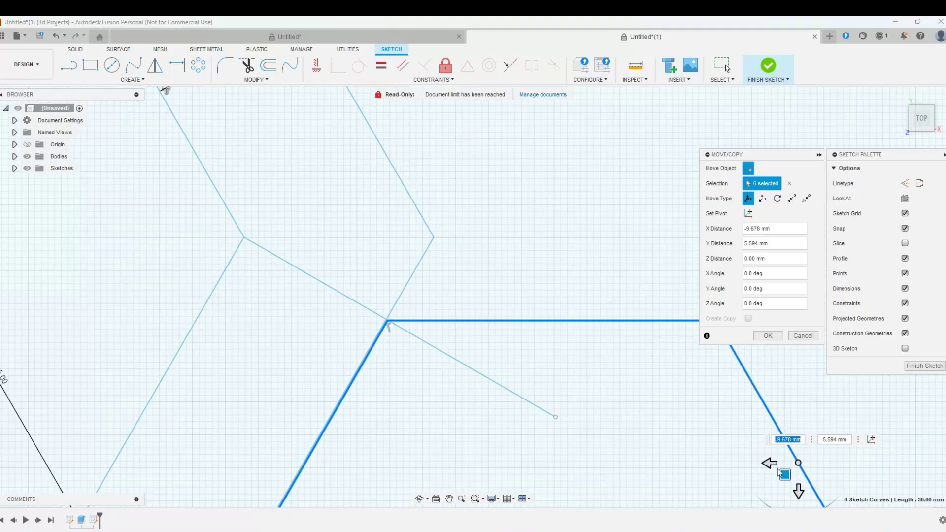
drag(781, 469, 785, 471)
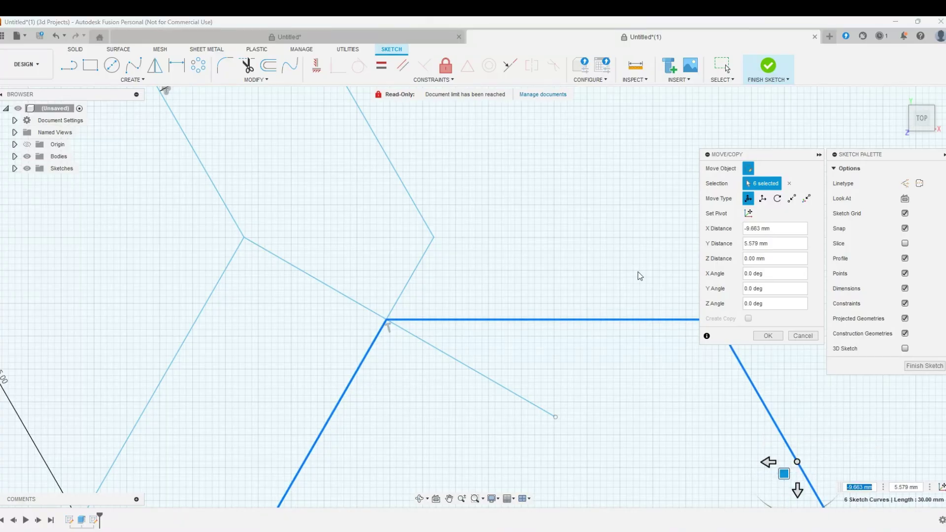
click(768, 336)
Step: Delete the guide line running from the inner hexagon's right corner into the copied hexagon
scroll(477, 205, down, 5)
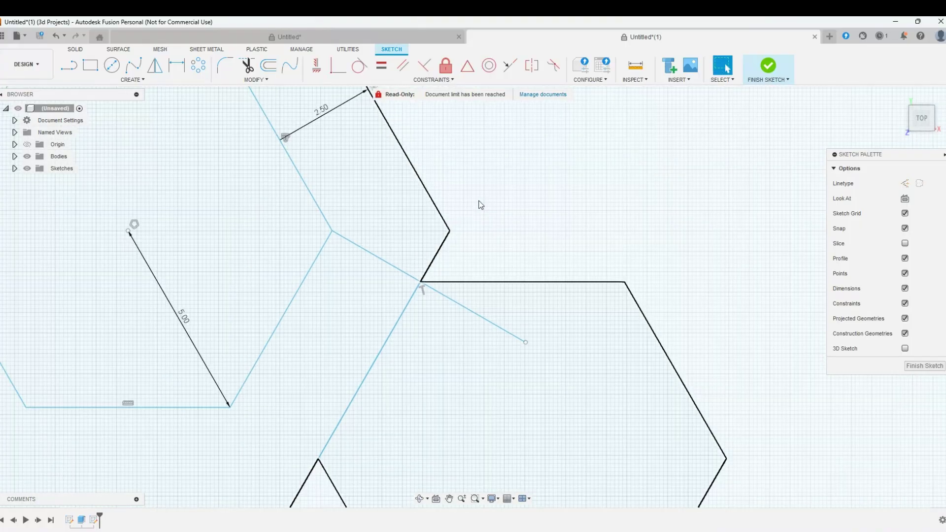
scroll(253, 200, down, 2)
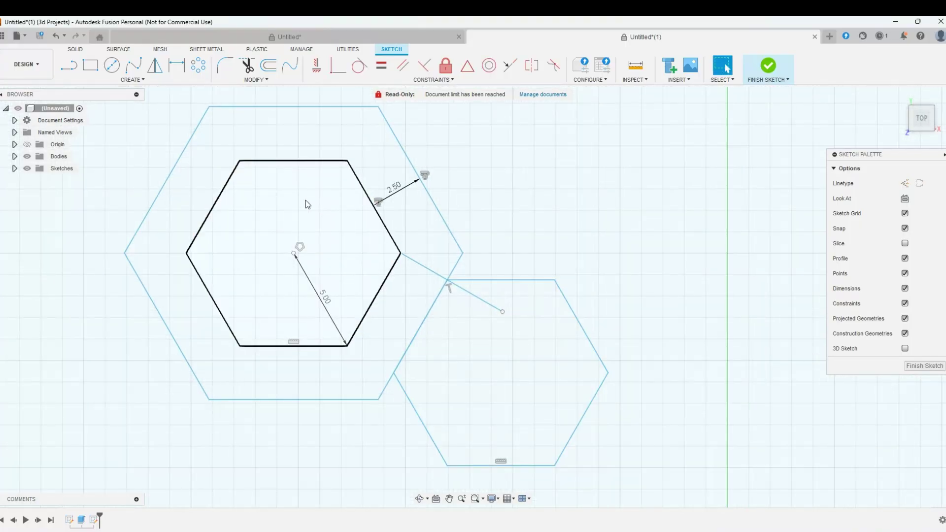
key(ctrl+z)
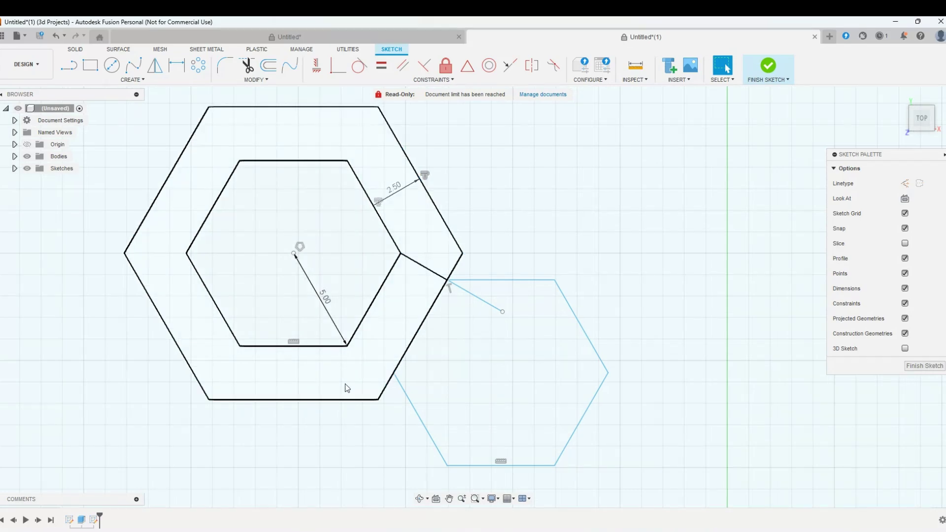
key(ctrl+z)
click(420, 268)
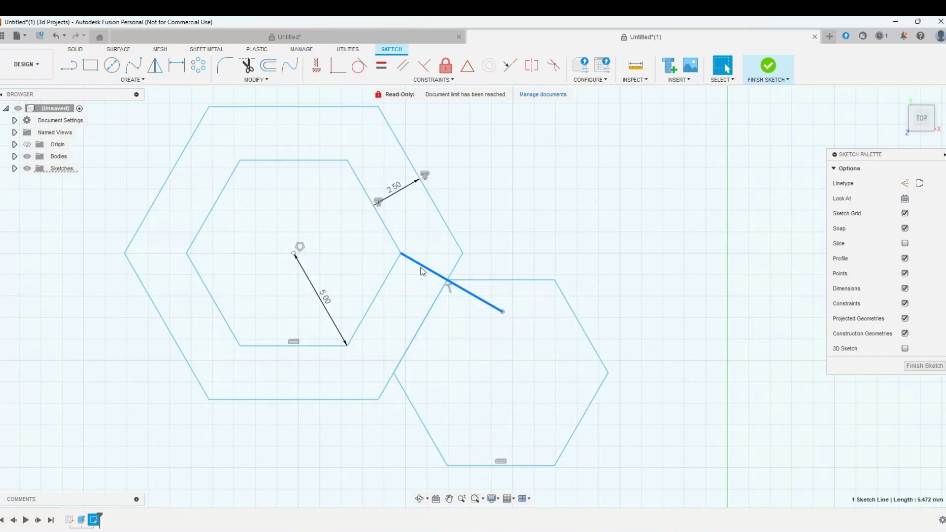
key(Delete)
scroll(303, 206, down, 4)
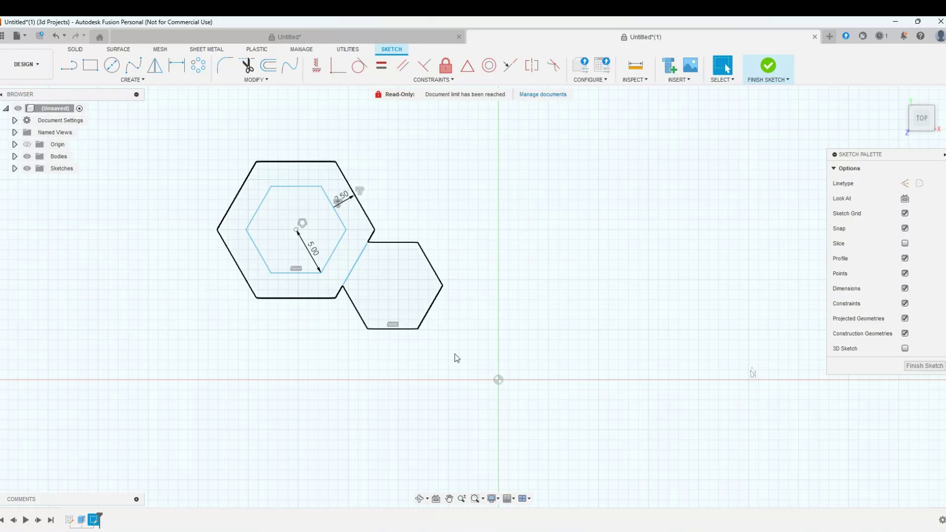
Step: Start a rectangular sketch pattern and select all six sides of the inner hexagon as objects
click(111, 80)
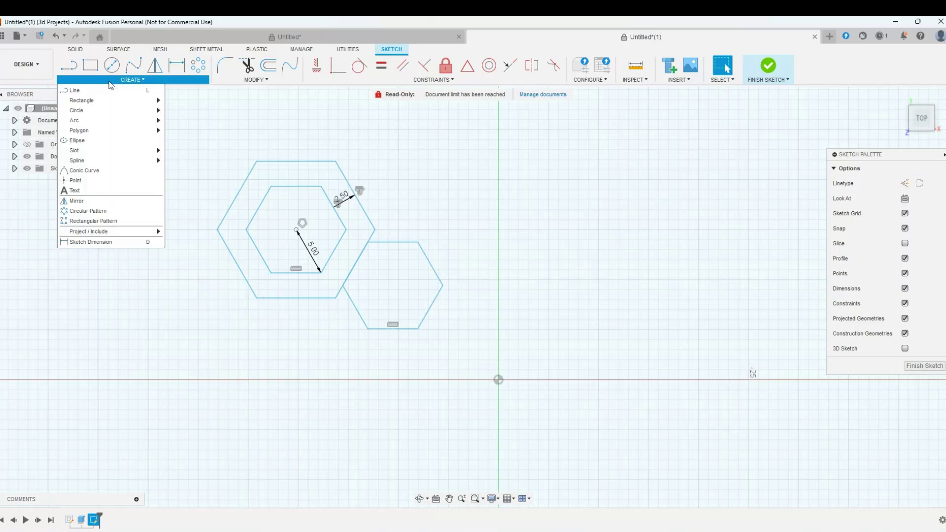
click(92, 221)
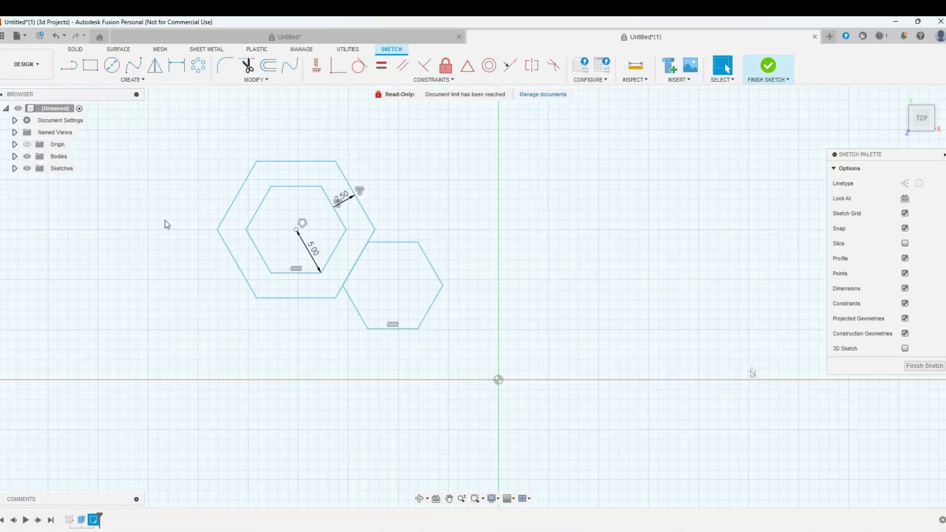
click(338, 217)
click(295, 186)
click(263, 207)
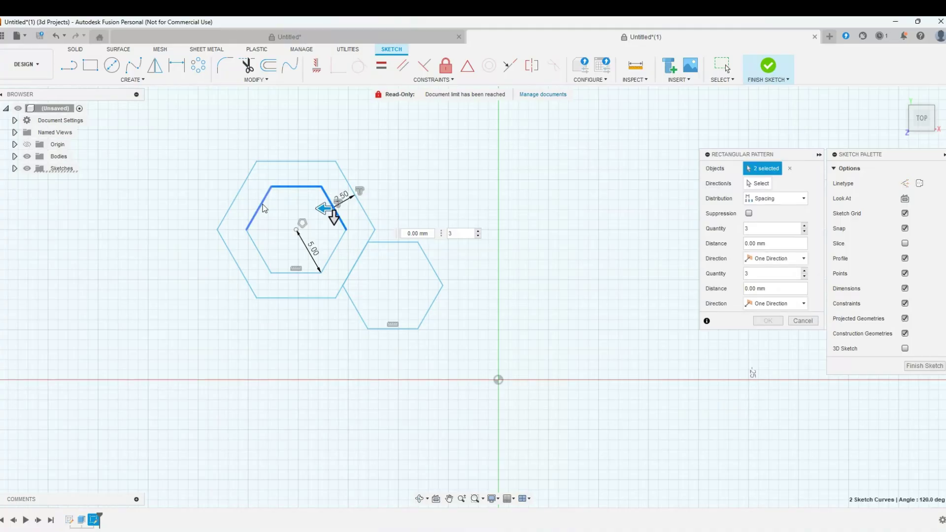
click(261, 253)
click(297, 273)
click(330, 257)
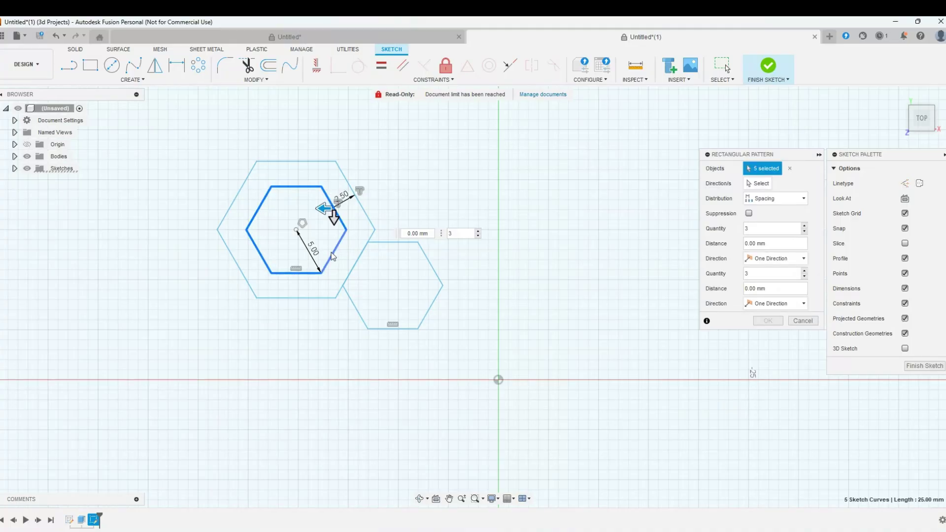
Step: Add all six sides of the copied hexagon to the rectangular pattern's objects
click(391, 242)
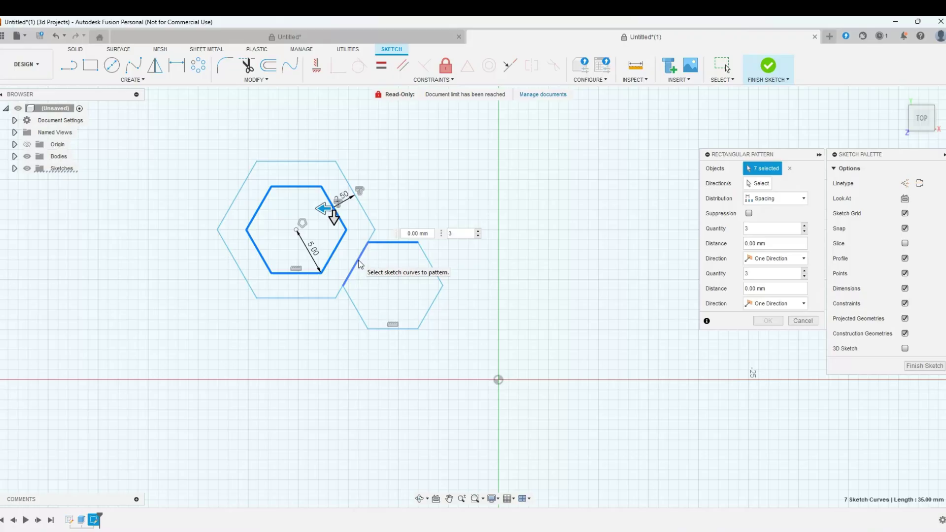
click(357, 265)
click(361, 312)
click(382, 329)
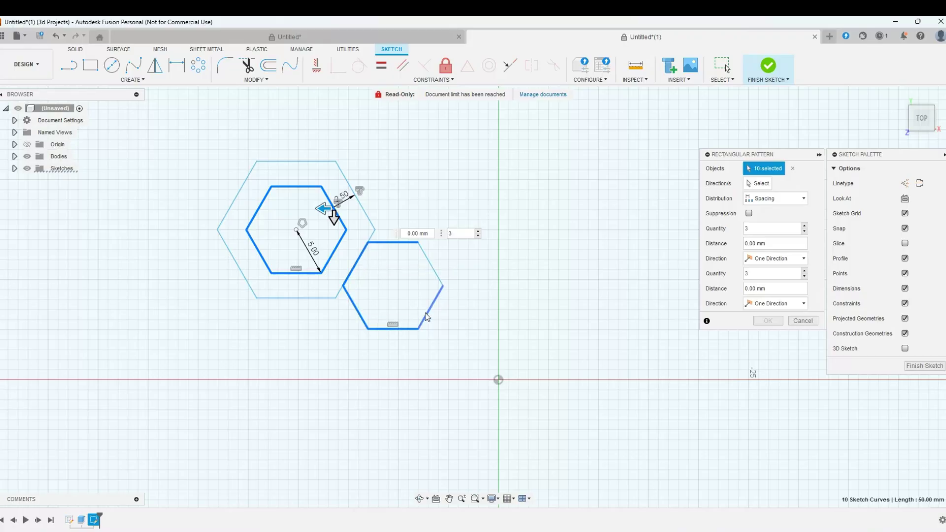
click(431, 308)
click(429, 260)
Step: Use Spacing distribution for the rectangular pattern and make both of its directions Symmetric
scroll(384, 301, down, 5)
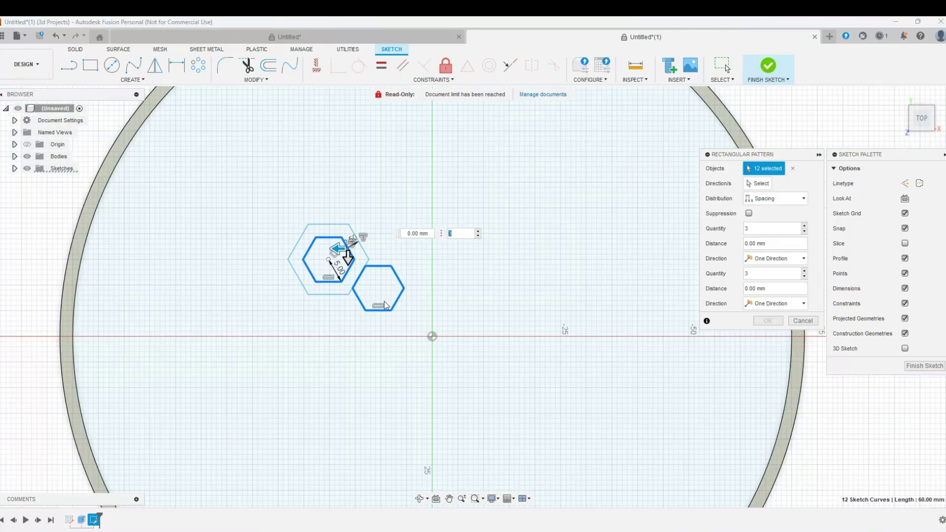
scroll(245, 208, up, 2)
scroll(364, 238, up, 1)
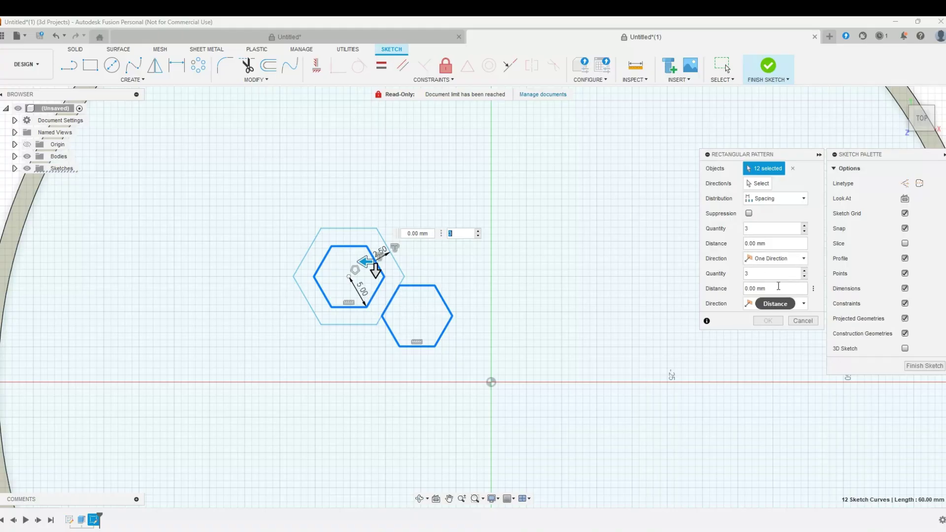
click(768, 199)
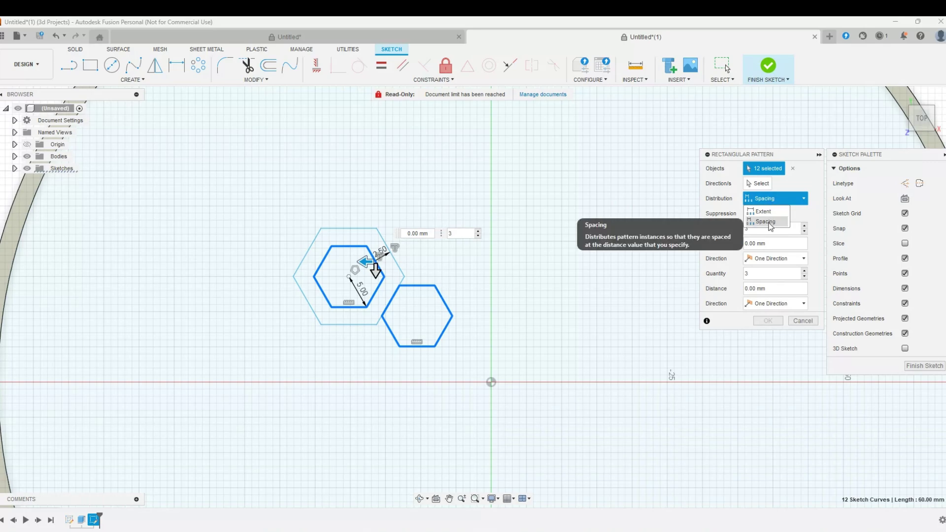
click(770, 222)
click(779, 259)
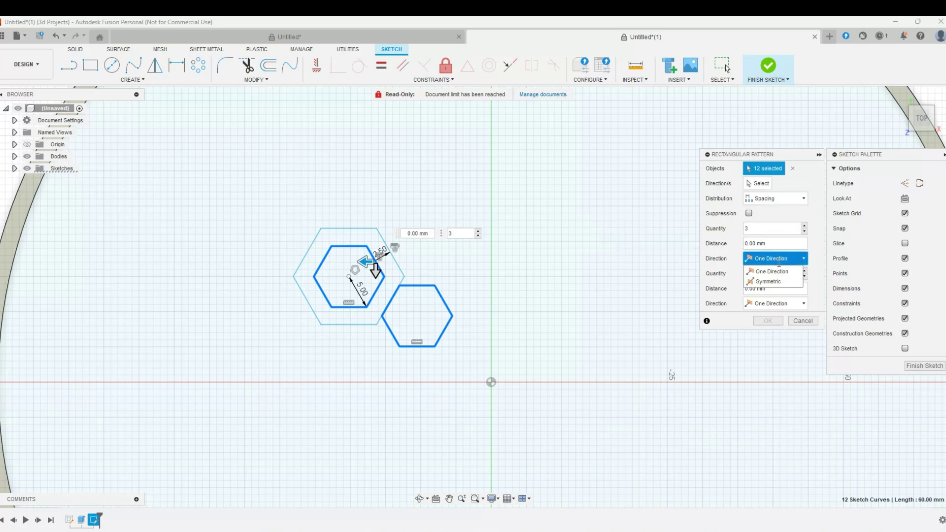
click(776, 281)
click(779, 303)
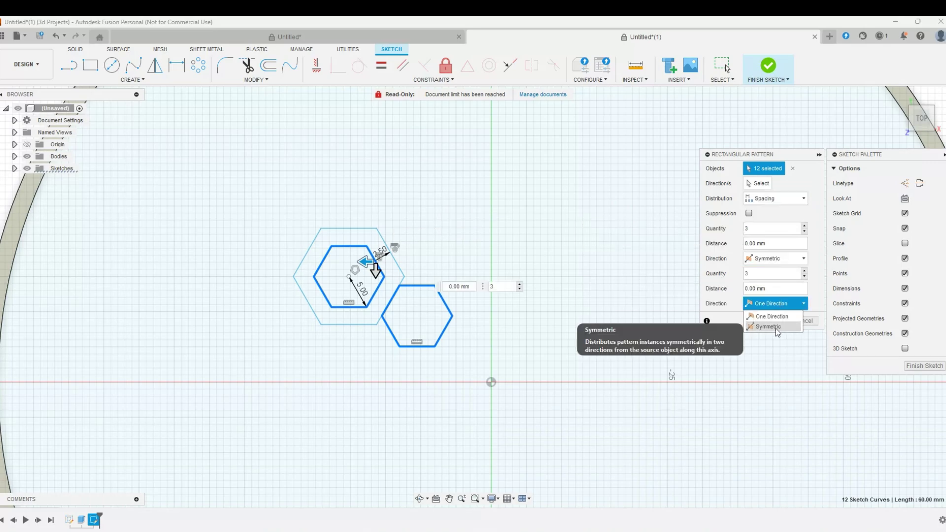
click(775, 327)
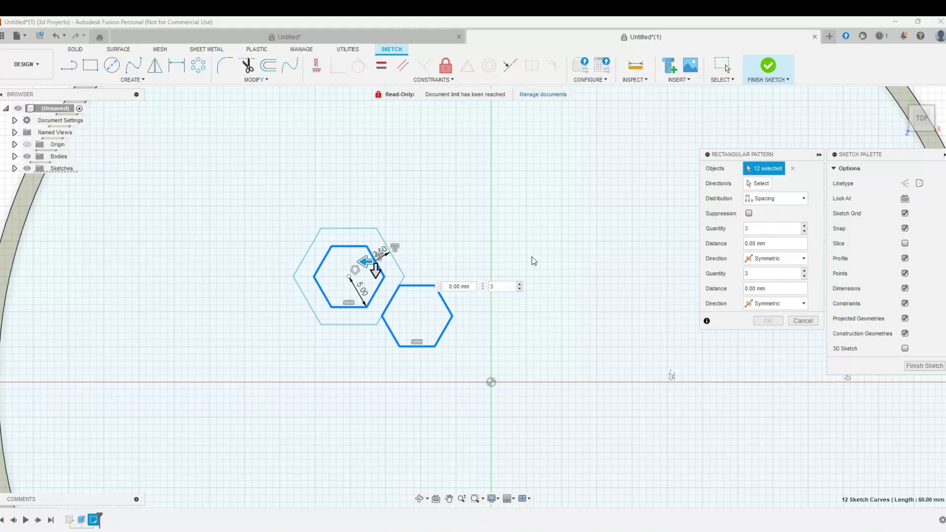
Step: Set the pattern's horizontal distance to 19.35 mm, aligning the copied hexagon's edge with the outer hexagon's lower-left edge
drag(367, 261, 230, 261)
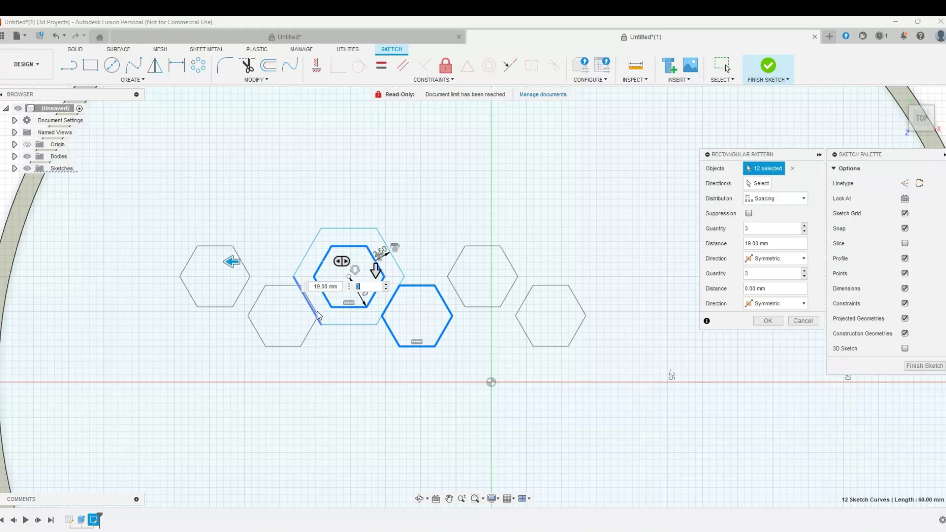
scroll(303, 303, up, 5)
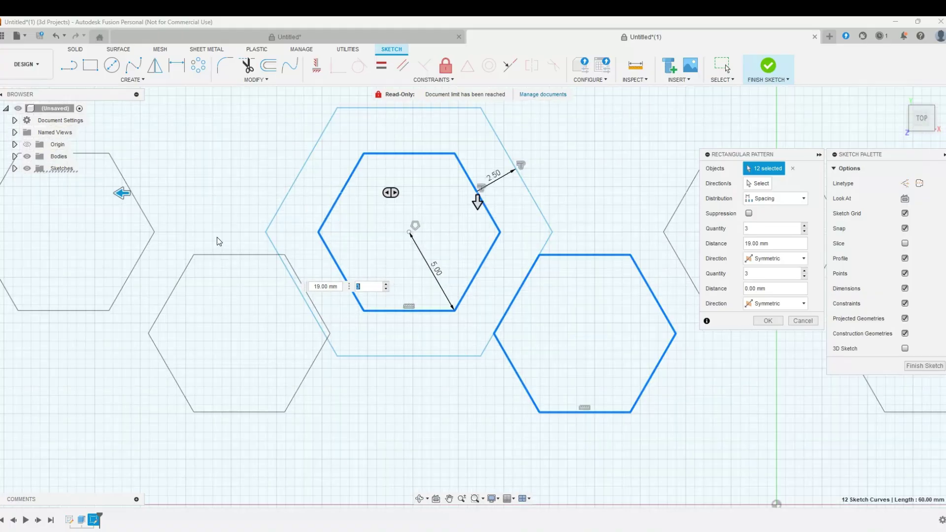
drag(122, 192, 111, 193)
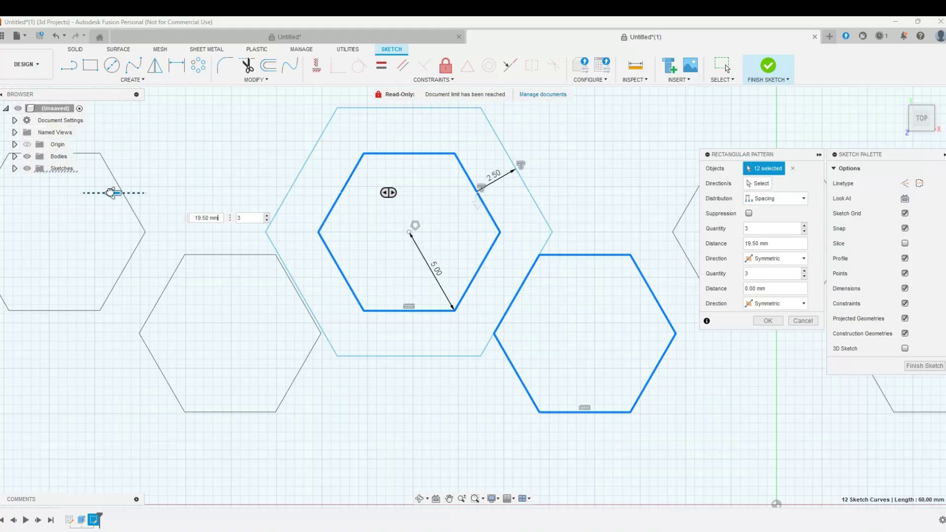
key(Tab)
scroll(276, 259, up, 3)
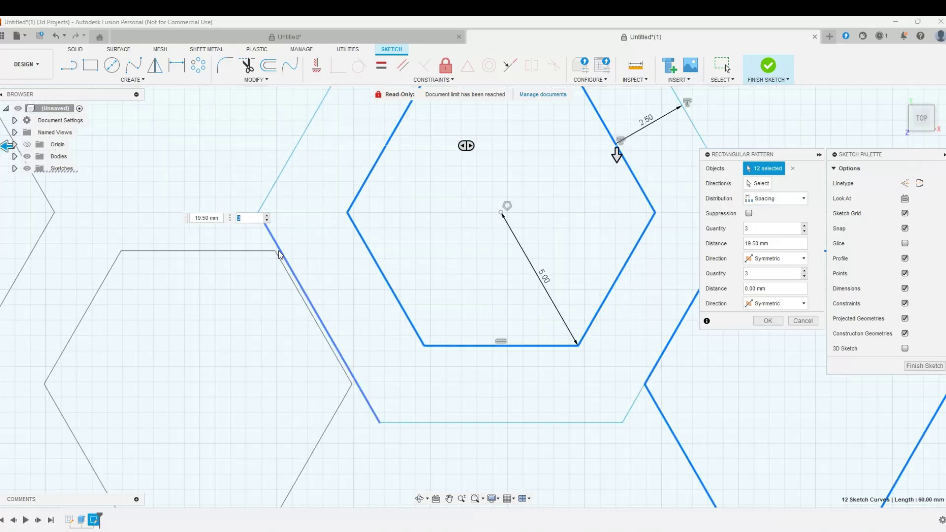
click(756, 243)
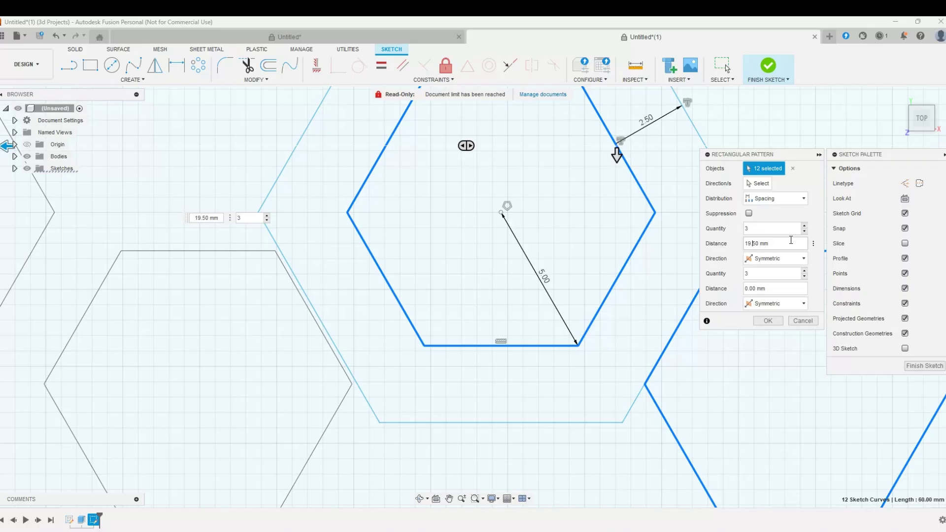
text(4)
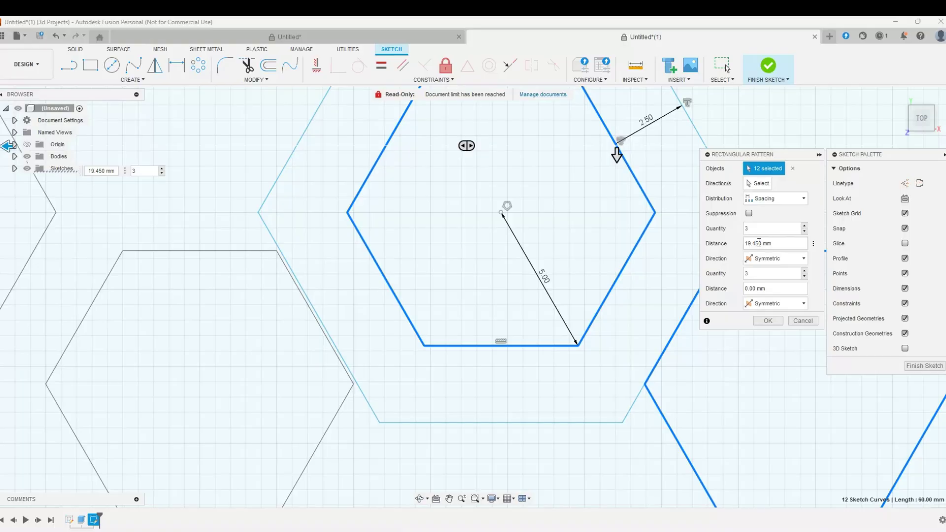
key(Delete)
key(BackSpace)
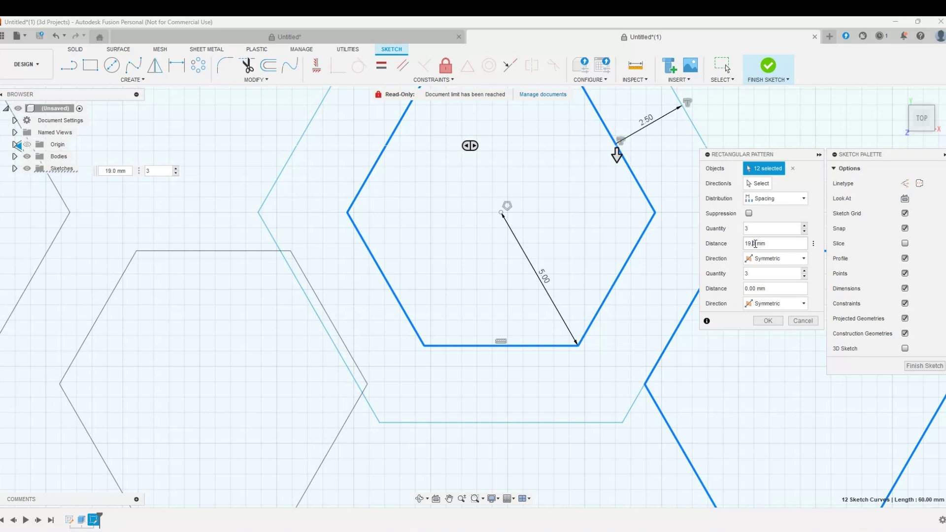
text(35)
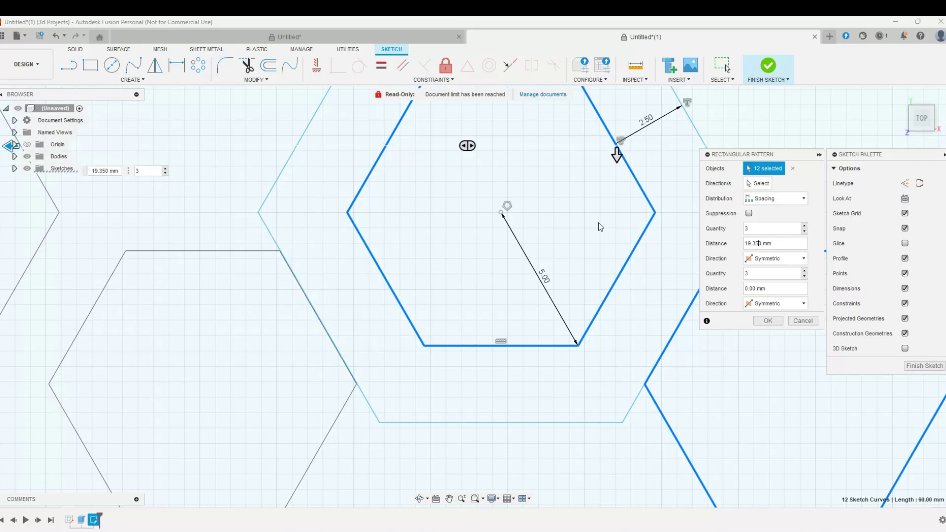
Step: Set the pattern's vertical distance to 11.15 mm, aligning the copy's upper edge with the outer hexagon's bottom edge
scroll(578, 280, down, 6)
scroll(596, 282, up, 2)
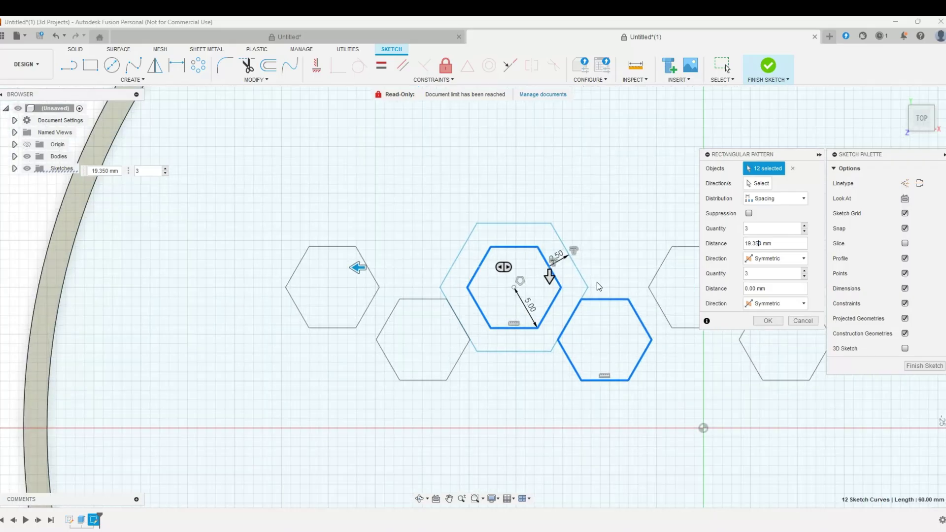
drag(543, 275, 544, 391)
scroll(522, 368, up, 6)
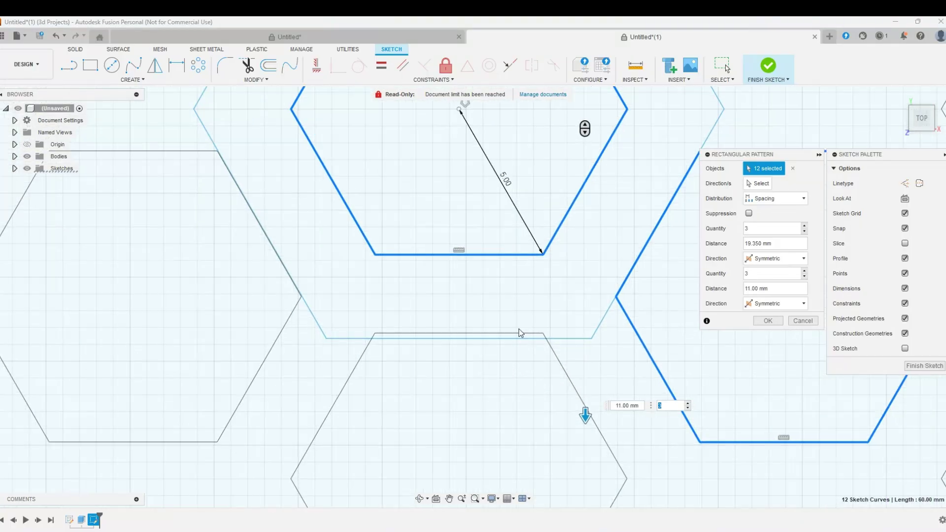
scroll(590, 418, up, 4)
drag(575, 405, 575, 416)
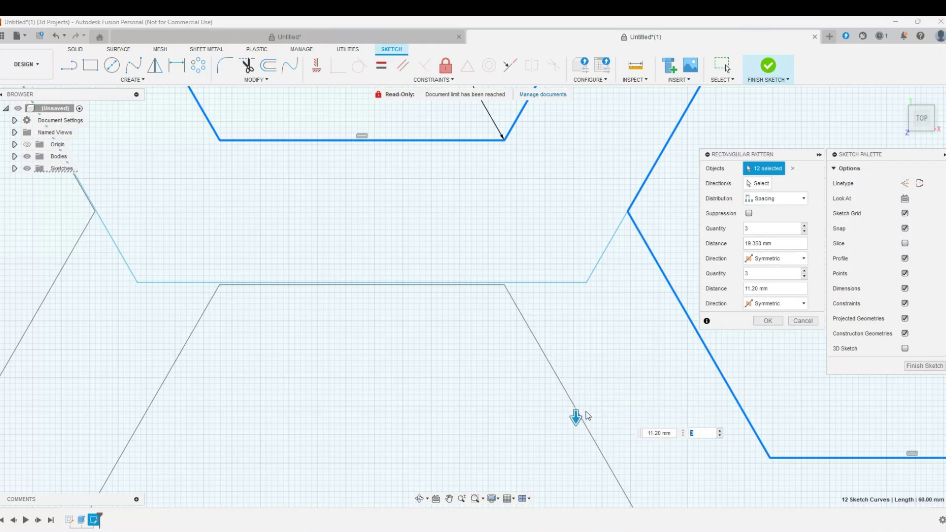
drag(576, 415, 576, 415)
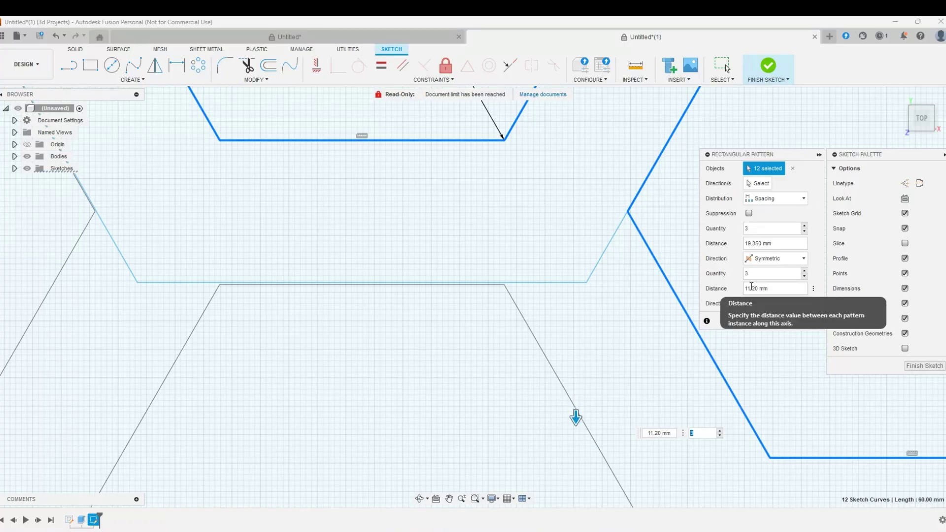
click(757, 289)
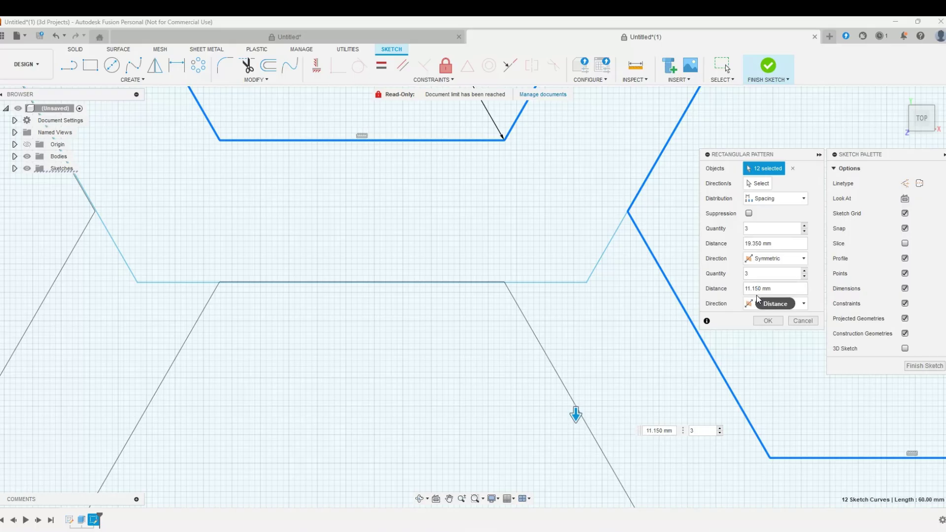
Step: Raise the pattern's horizontal quantity to 11 so the hexagons extend past both sides of the ring
scroll(315, 217, down, 6)
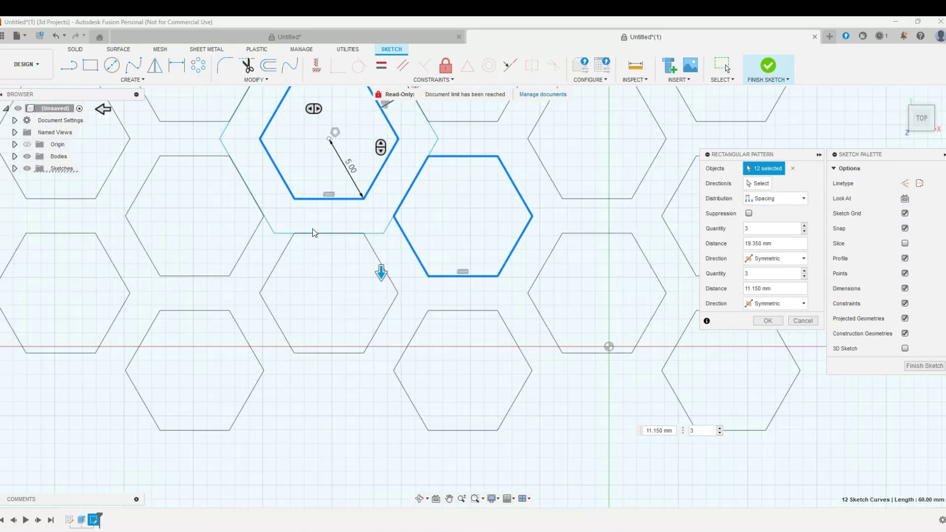
scroll(271, 180, down, 4)
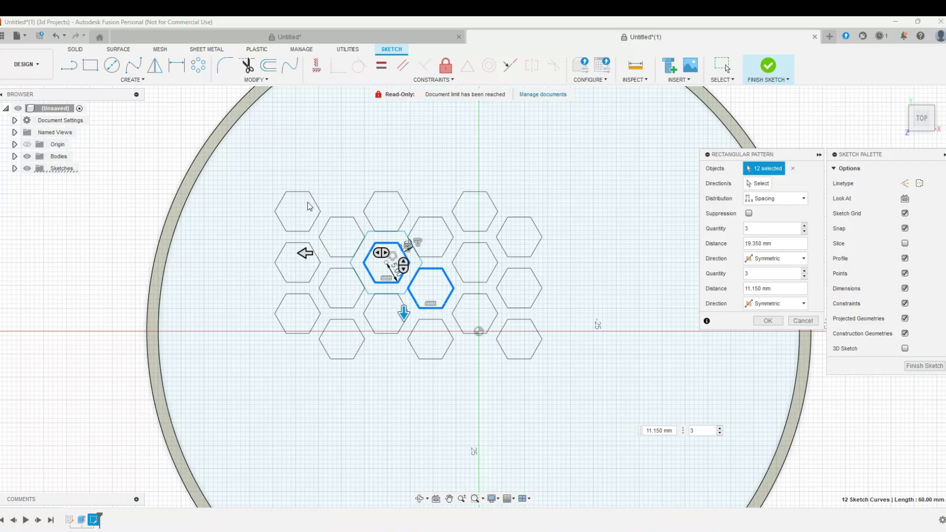
click(805, 226)
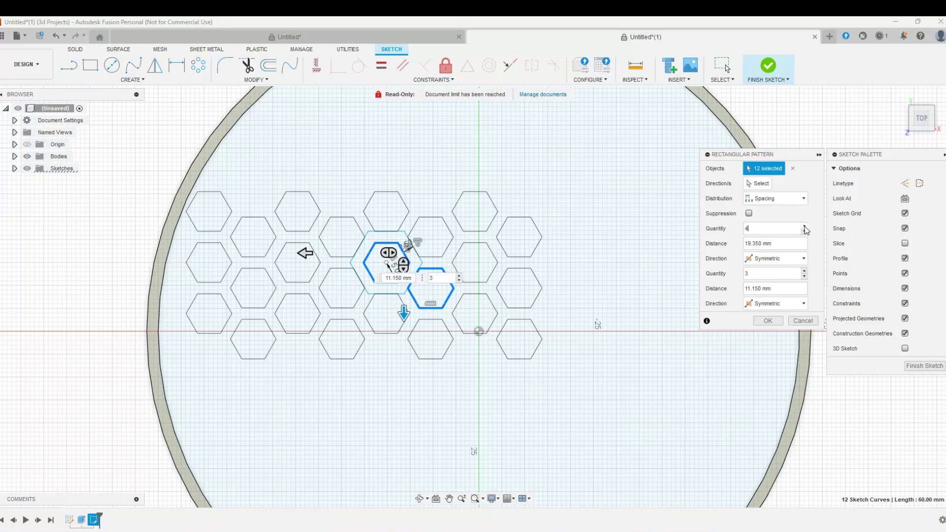
click(804, 226)
click(804, 226)
click(805, 226)
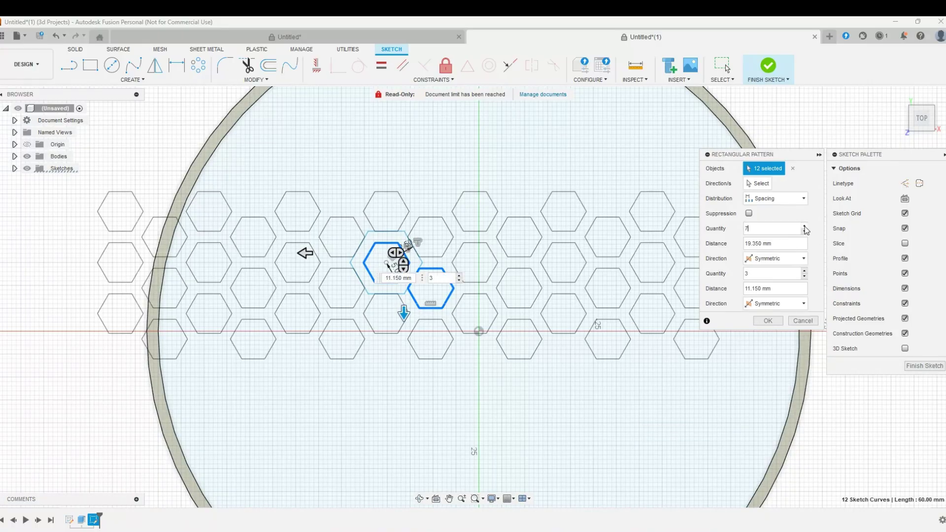
click(804, 226)
click(804, 226)
click(804, 227)
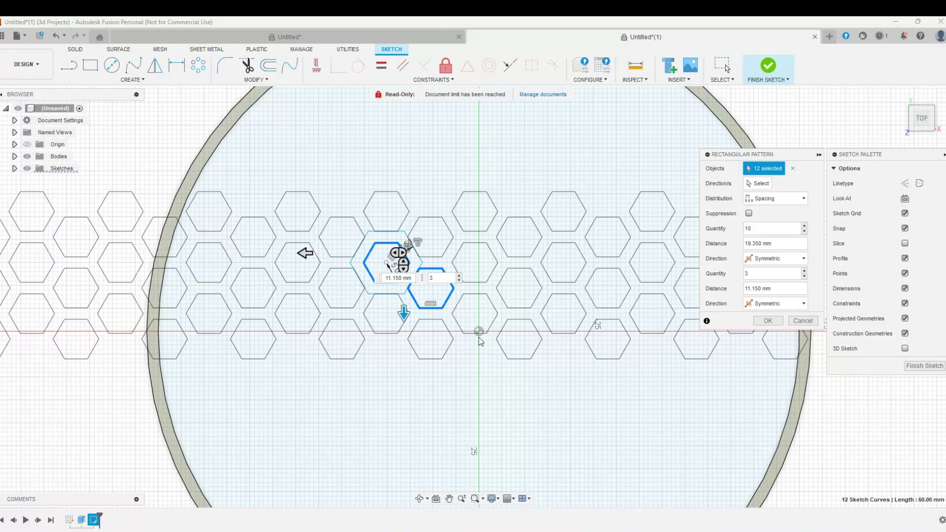
scroll(544, 320, down, 3)
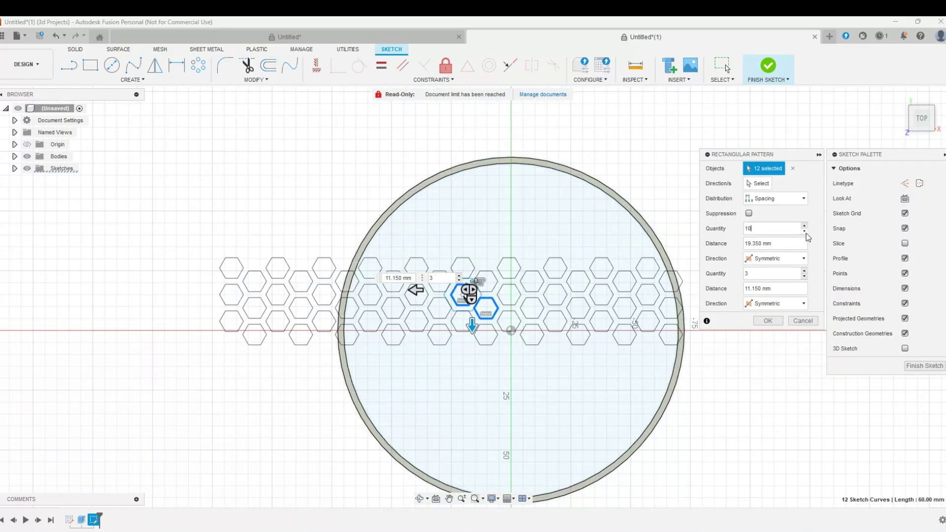
click(804, 225)
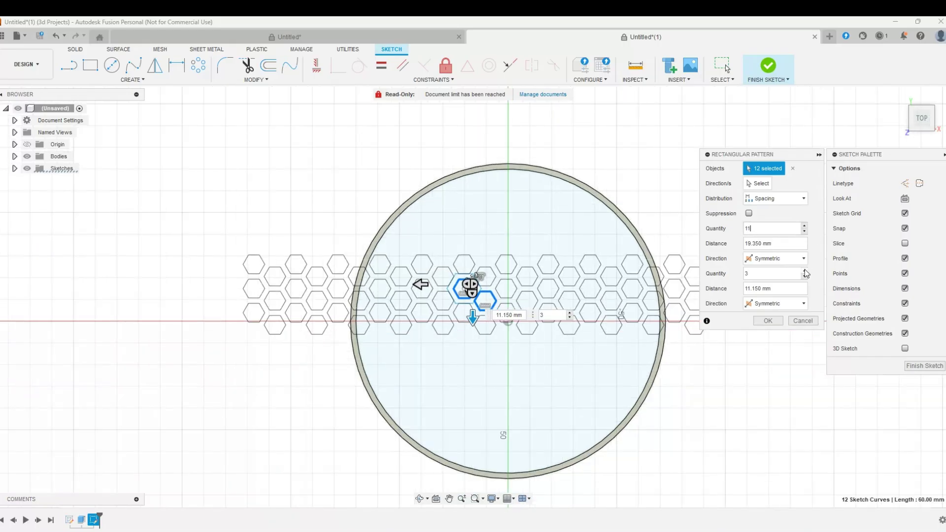
Step: Raise the pattern's vertical quantity to 14 so the hexagons cover the ring's full height
click(805, 270)
click(804, 271)
click(804, 270)
click(805, 271)
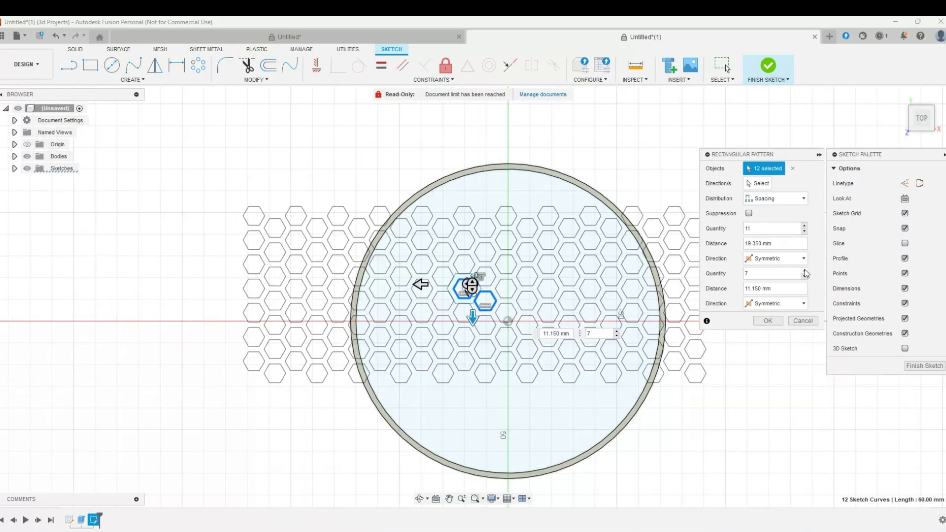
click(805, 271)
click(804, 271)
click(805, 271)
click(805, 270)
click(805, 271)
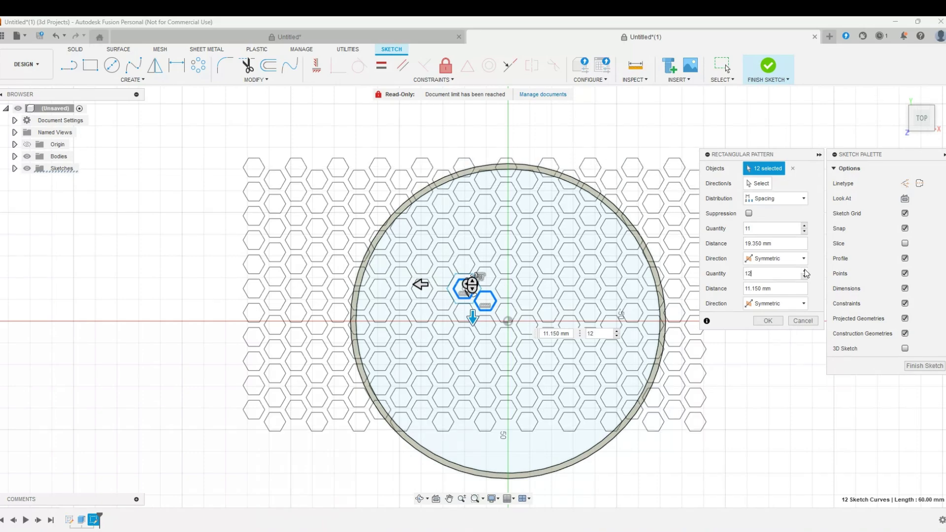
click(804, 271)
click(805, 271)
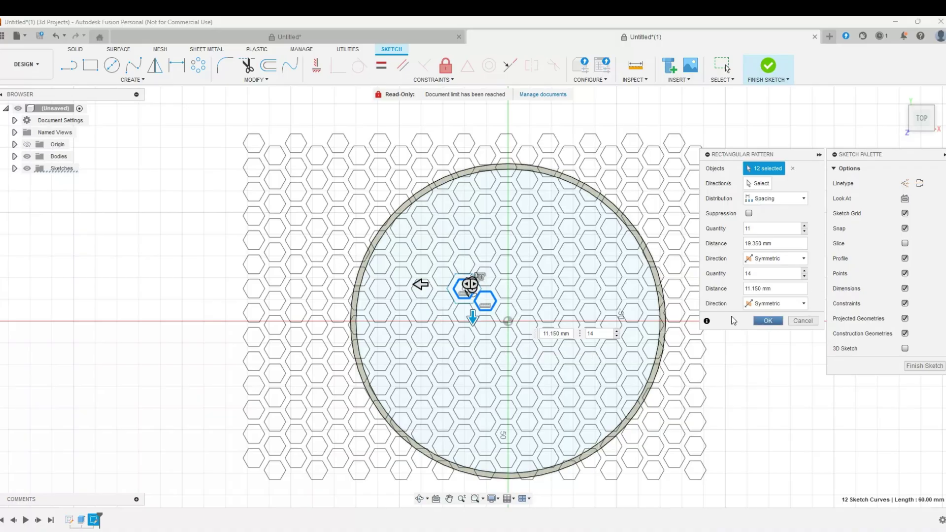
Step: Apply the rectangular hexagon pattern and delete all six edges of the outer offset hexagon around the original 5 mm hexagon
click(767, 321)
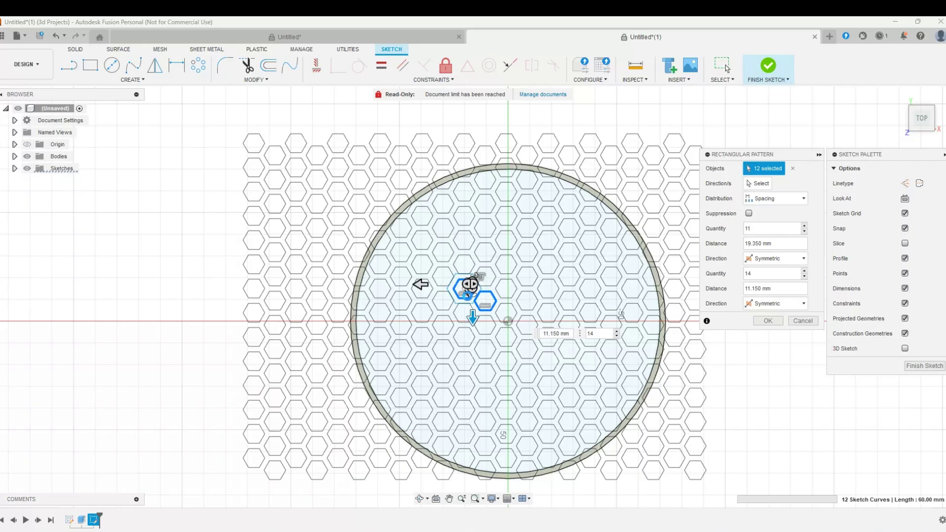
scroll(473, 286, up, 5)
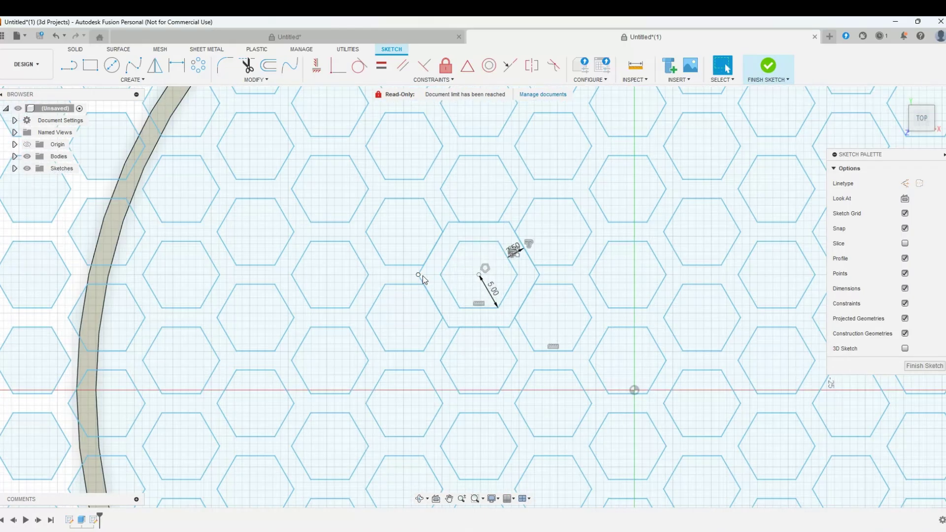
scroll(424, 278, up, 4)
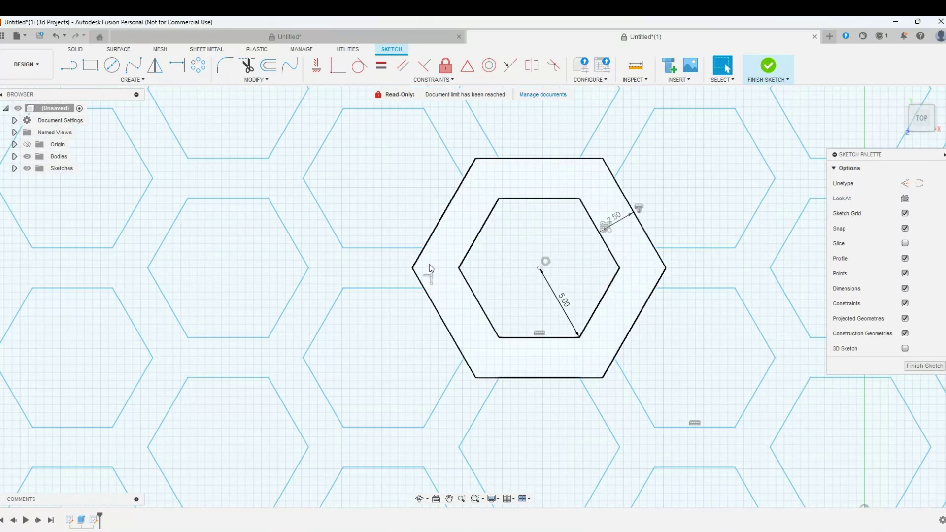
click(420, 281)
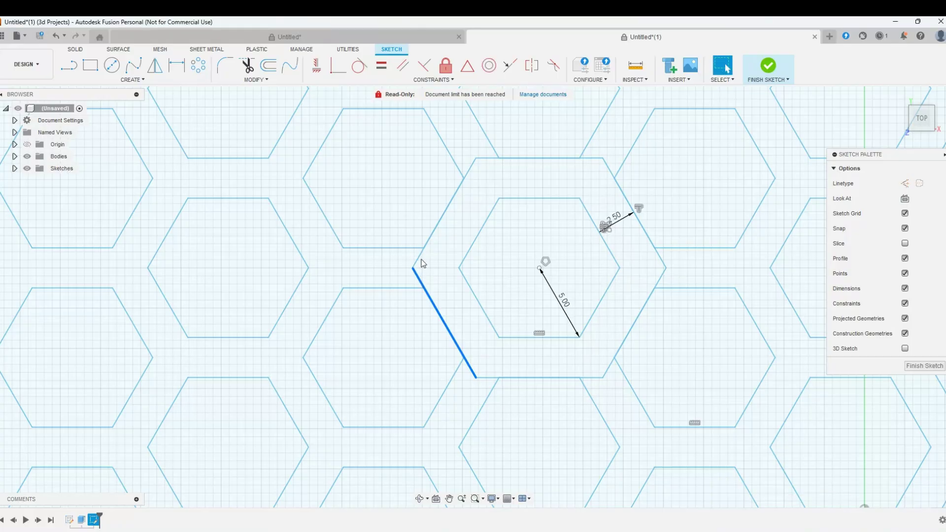
click(417, 263)
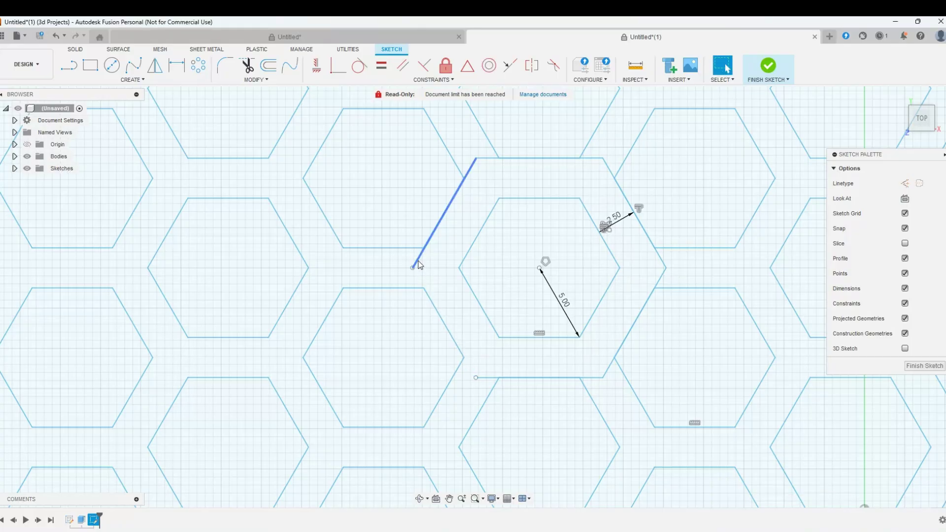
click(489, 158)
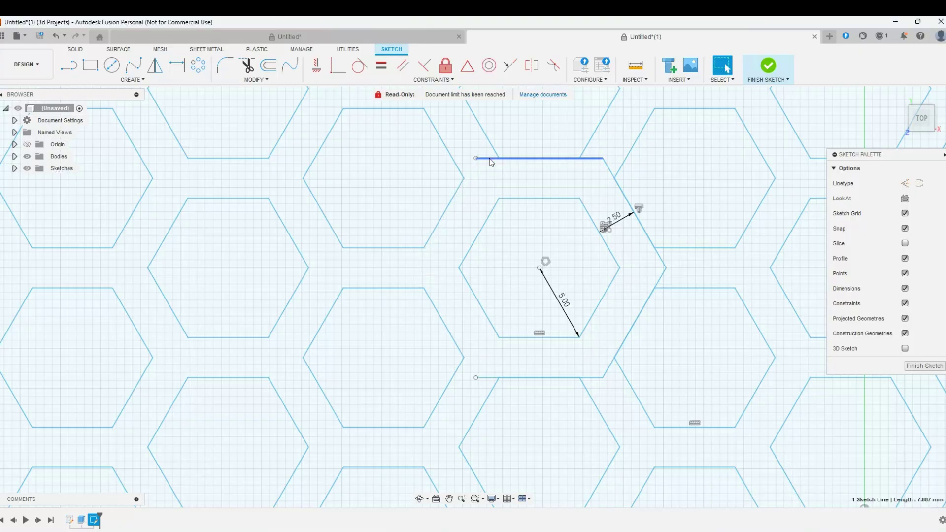
click(658, 256)
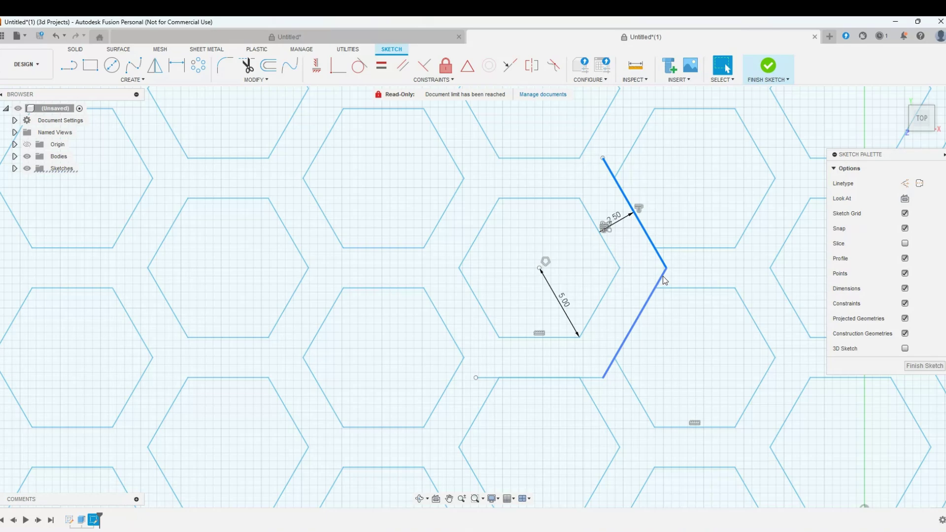
key(Delete)
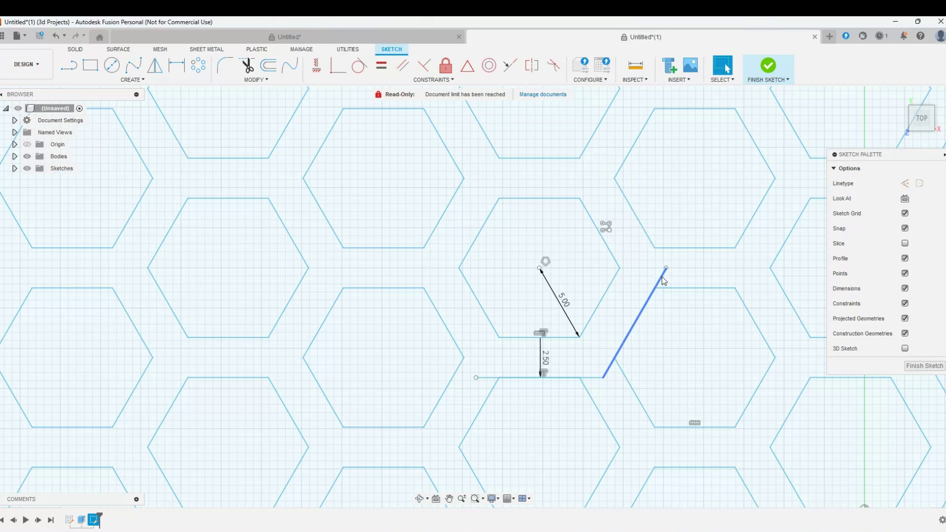
click(660, 279)
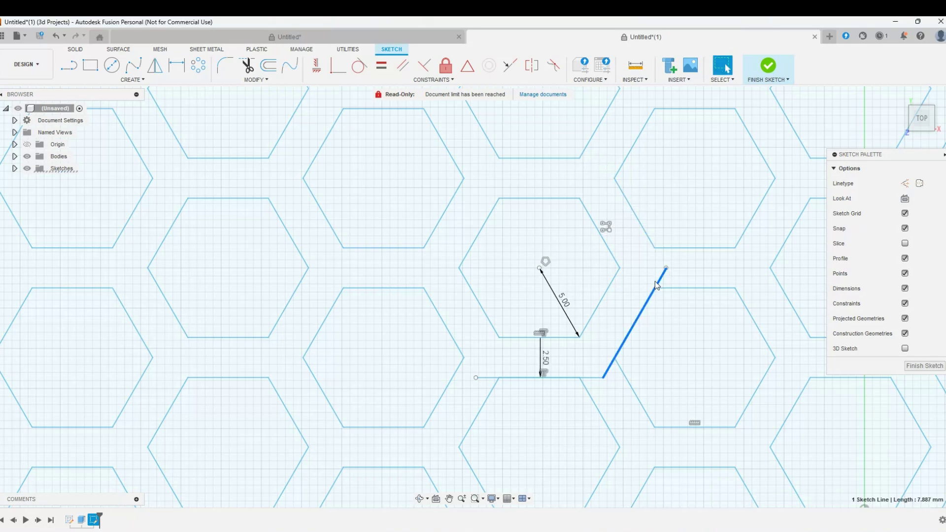
key(Delete)
click(593, 377)
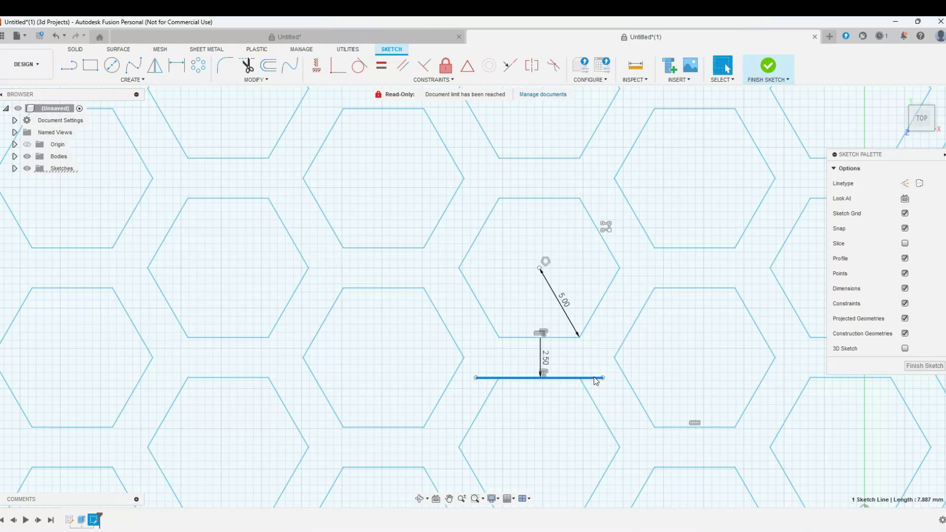
key(Delete)
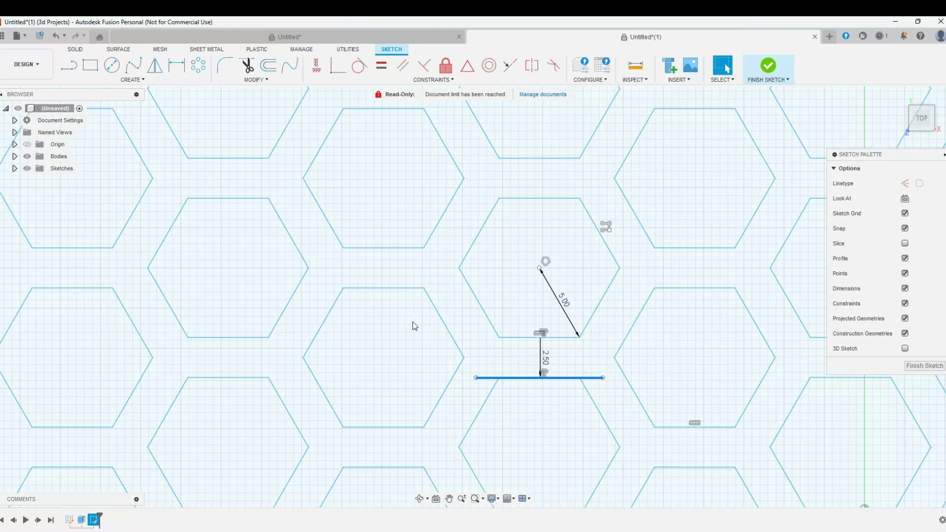
Step: Try to hide the bodies and select all of the sketch geometry
scroll(409, 324, down, 5)
scroll(325, 297, down, 3)
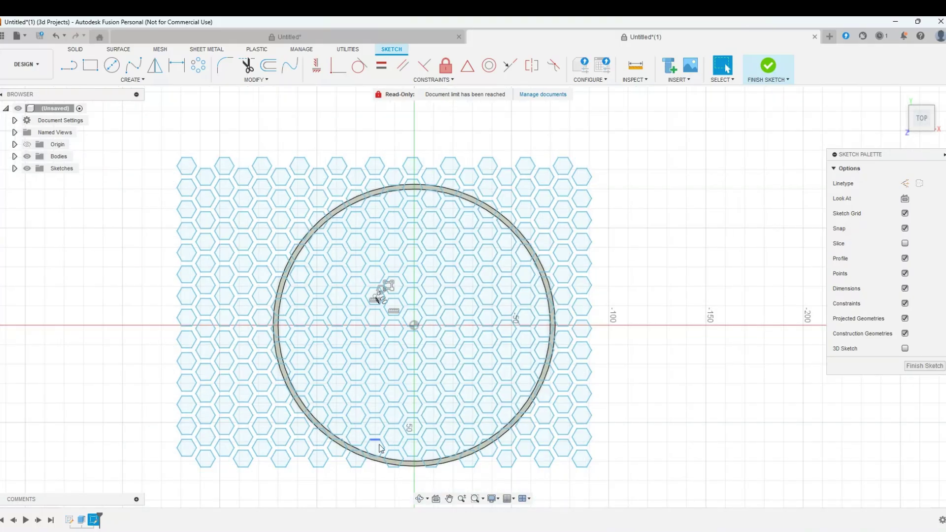
scroll(410, 463, up, 4)
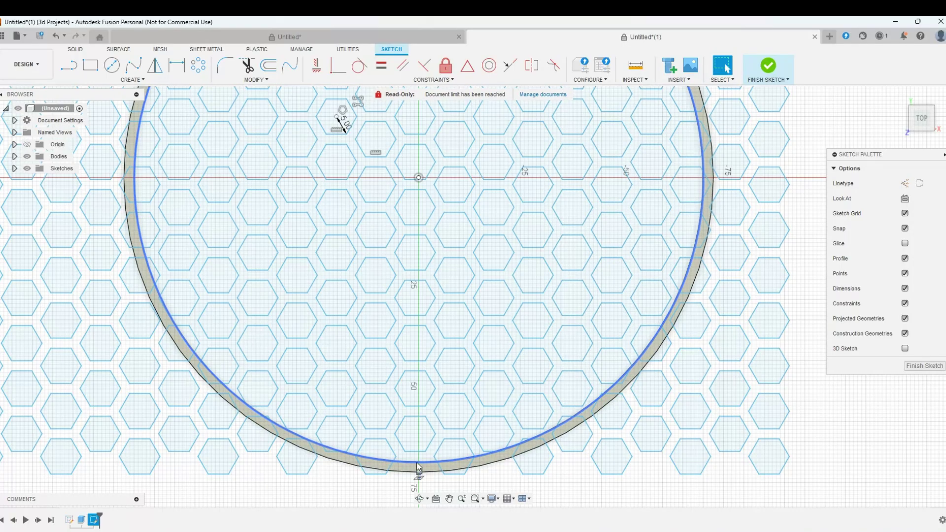
scroll(433, 458, down, 4)
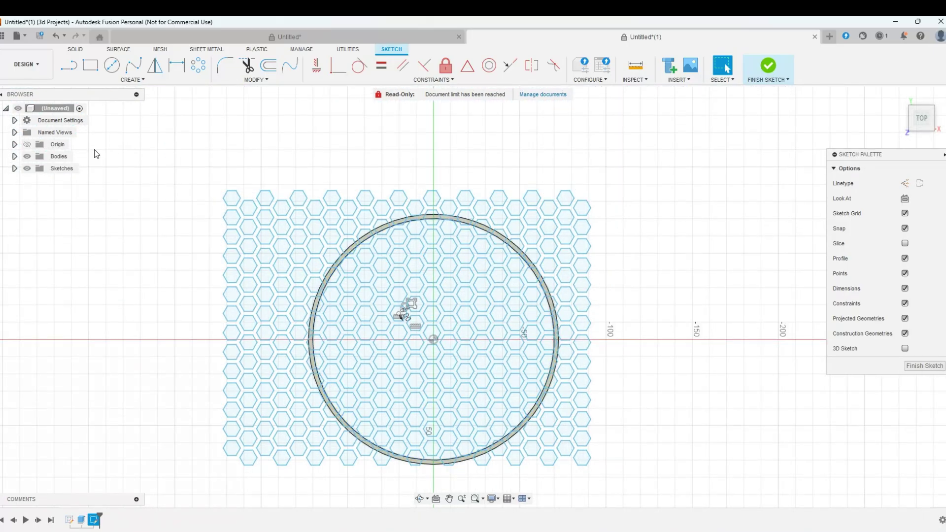
click(27, 156)
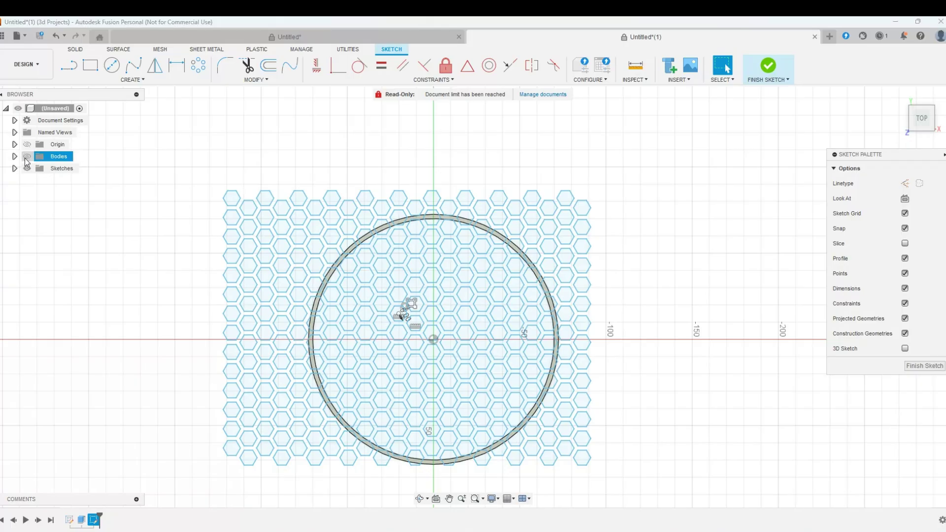
drag(190, 168, 682, 491)
key(ctrl+a)
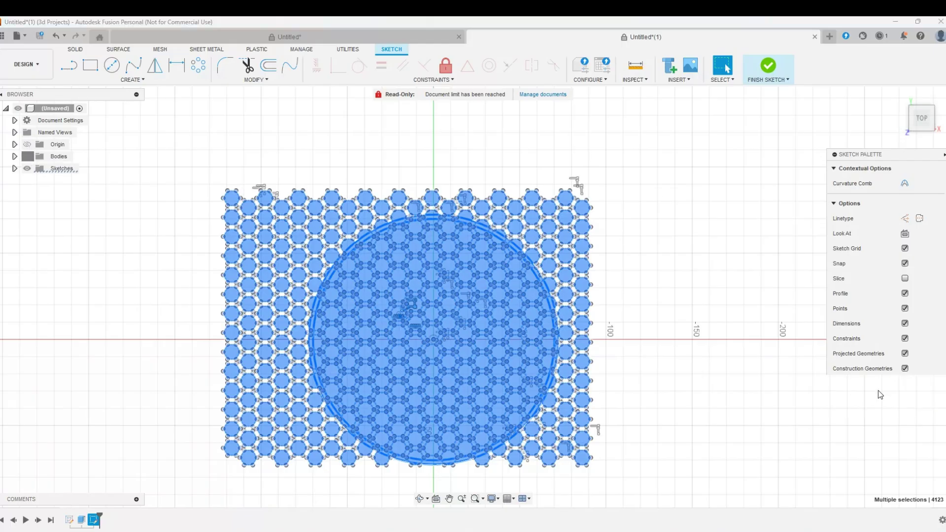
Step: Finish the sketch and select the honeycomb web profile inside the ring for an Extrude
click(768, 68)
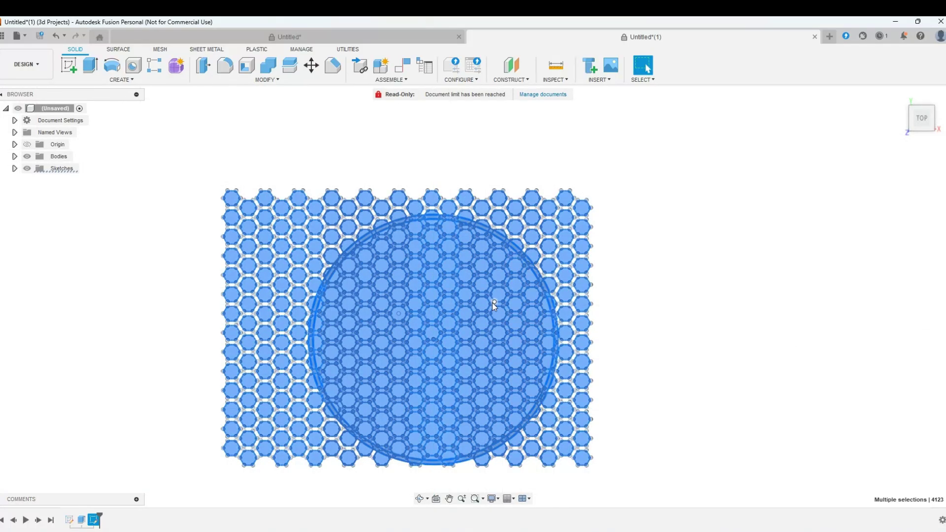
click(687, 295)
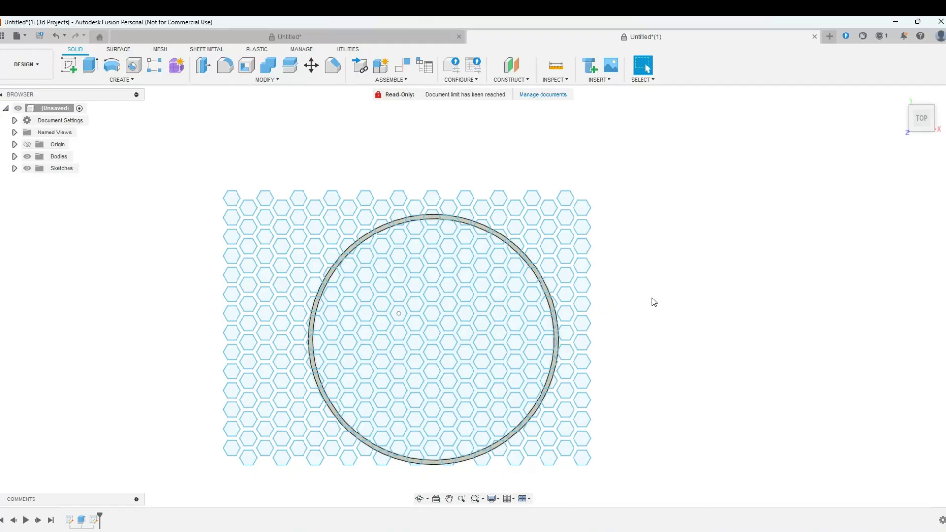
scroll(473, 252, up, 5)
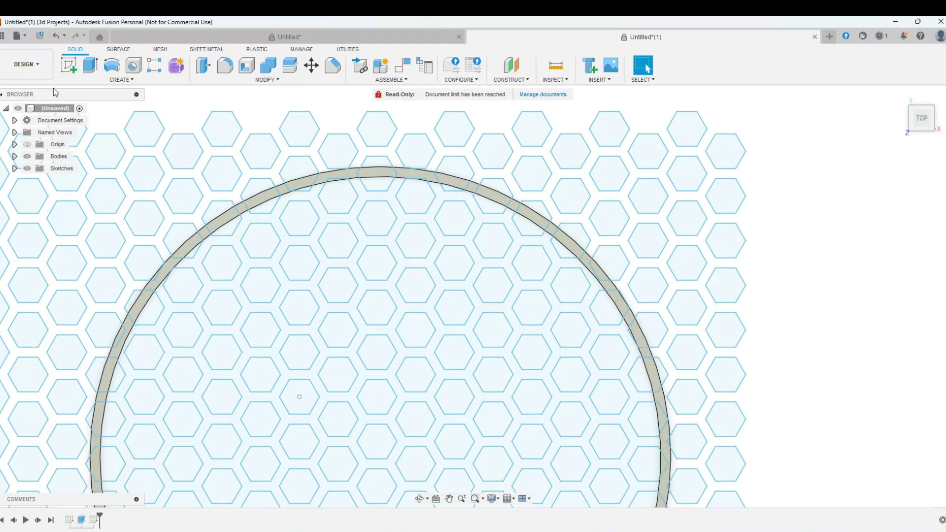
click(90, 65)
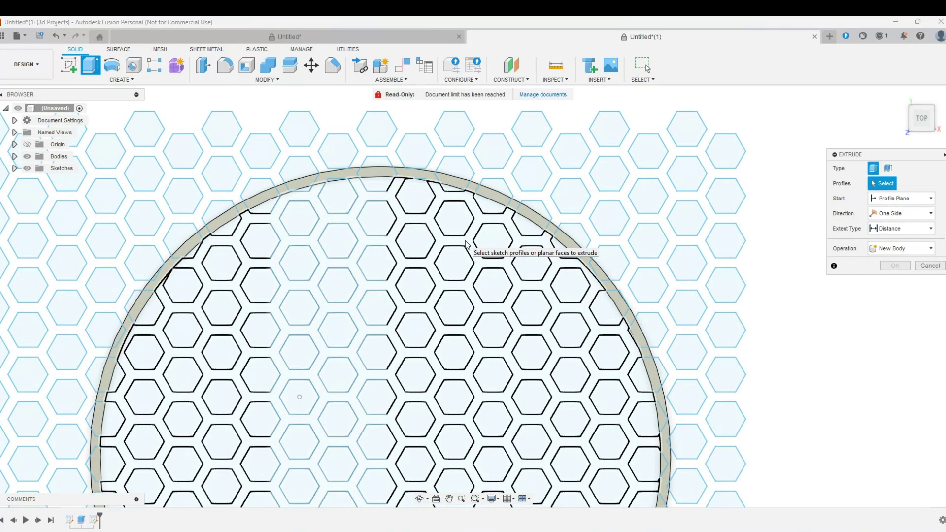
click(368, 238)
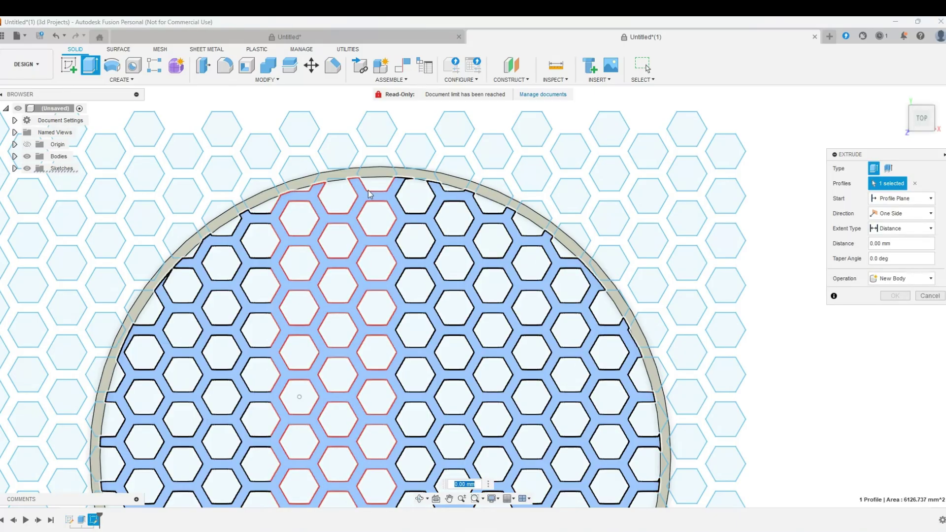
scroll(461, 330, down, 5)
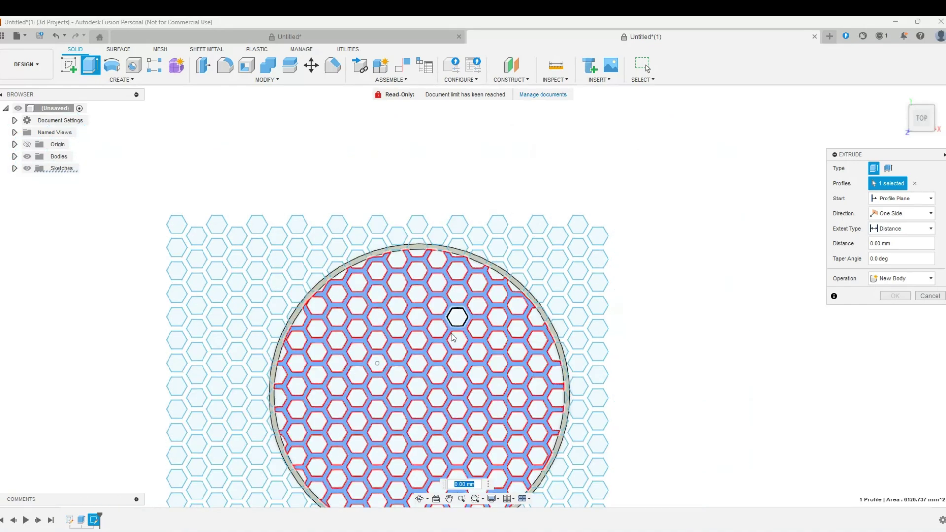
scroll(460, 375, up, 4)
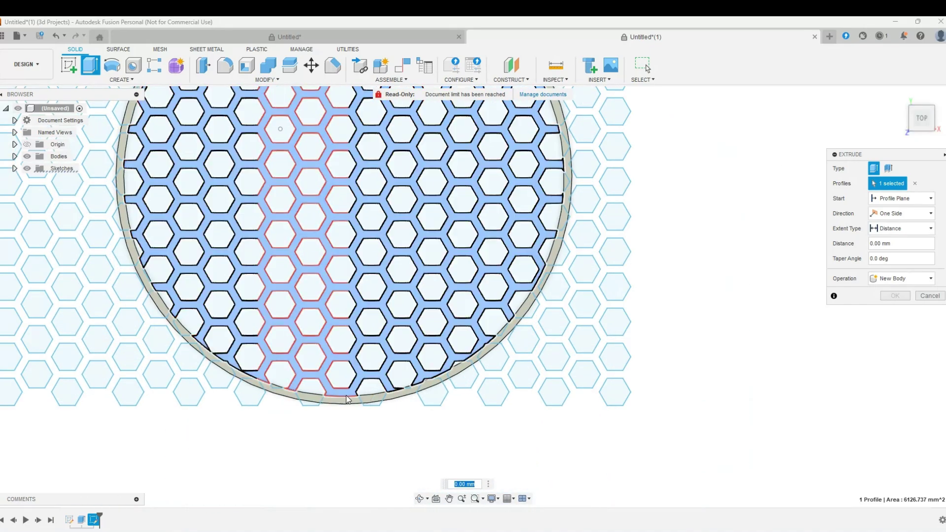
Step: Extrude the honeycomb web by -10 mm with the Join operation, merging it with the ring
drag(921, 119, 848, 67)
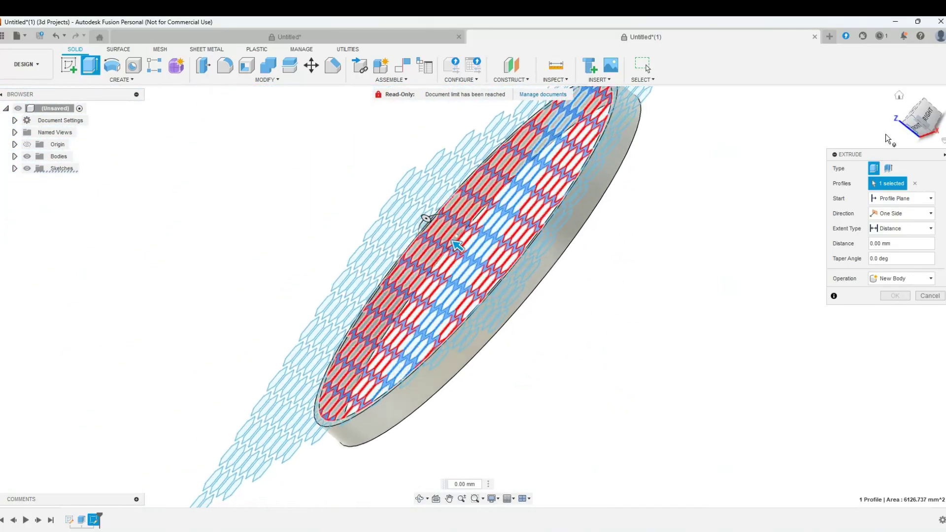
drag(469, 251, 510, 284)
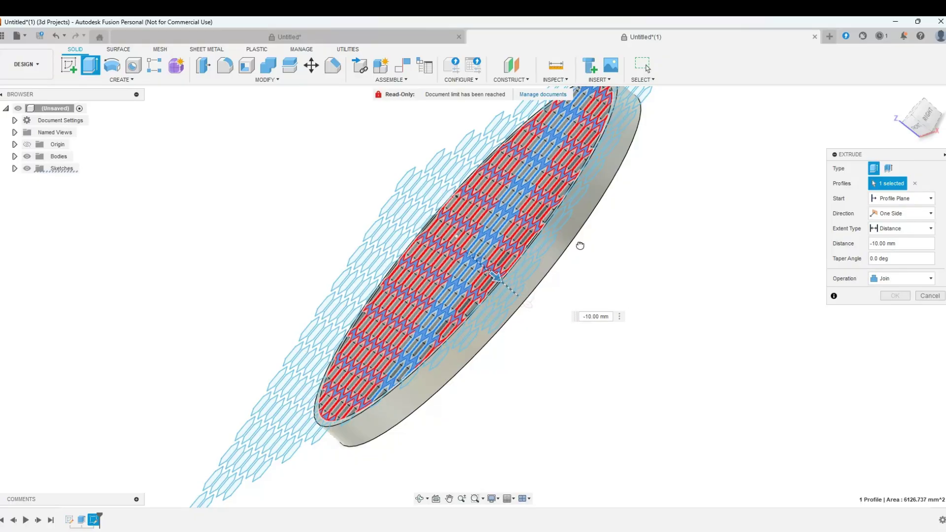
drag(917, 236, 897, 249)
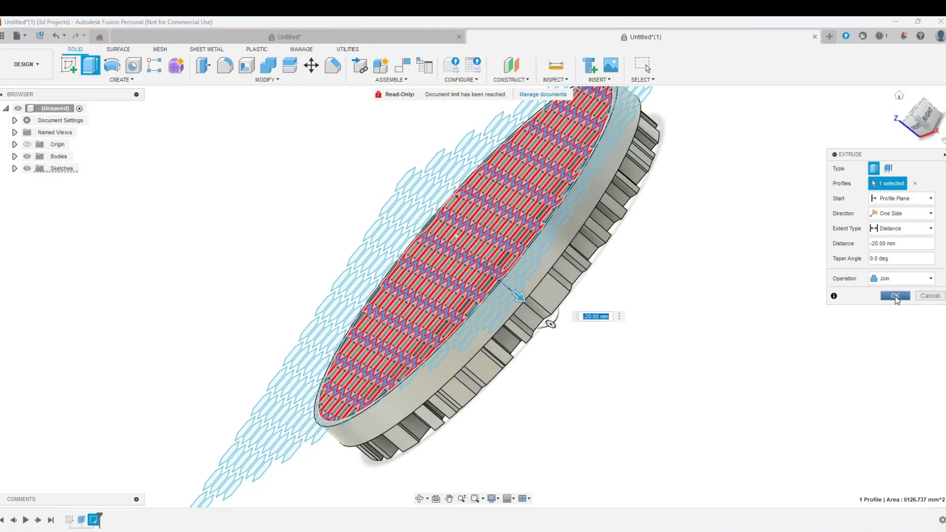
click(895, 297)
drag(927, 118, 934, 120)
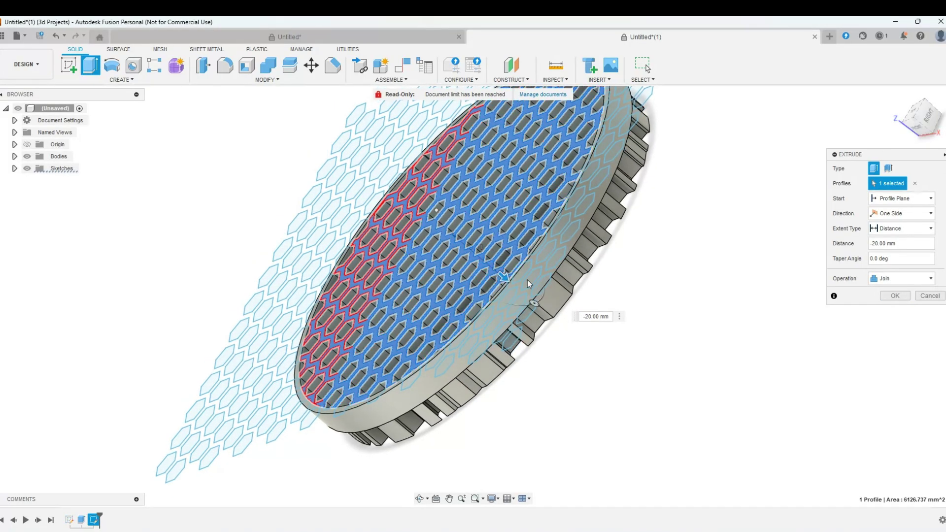
click(588, 313)
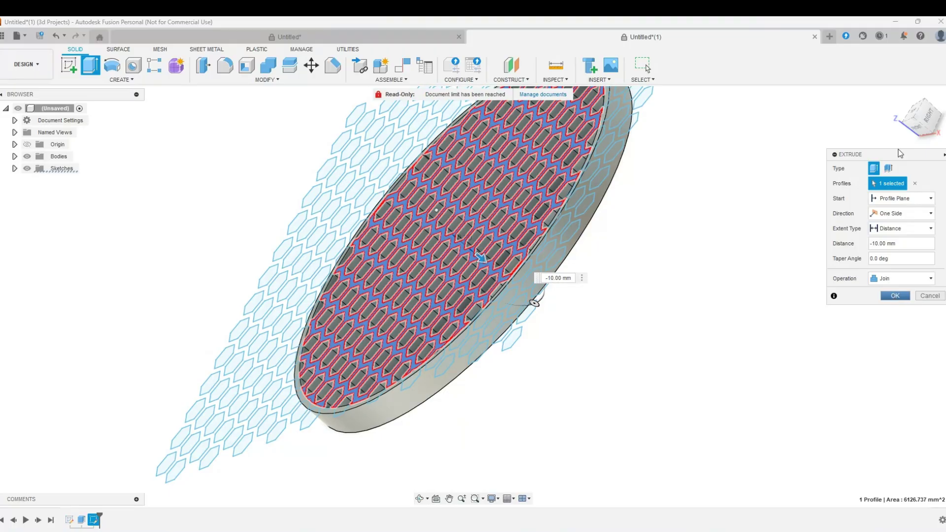
key(Return)
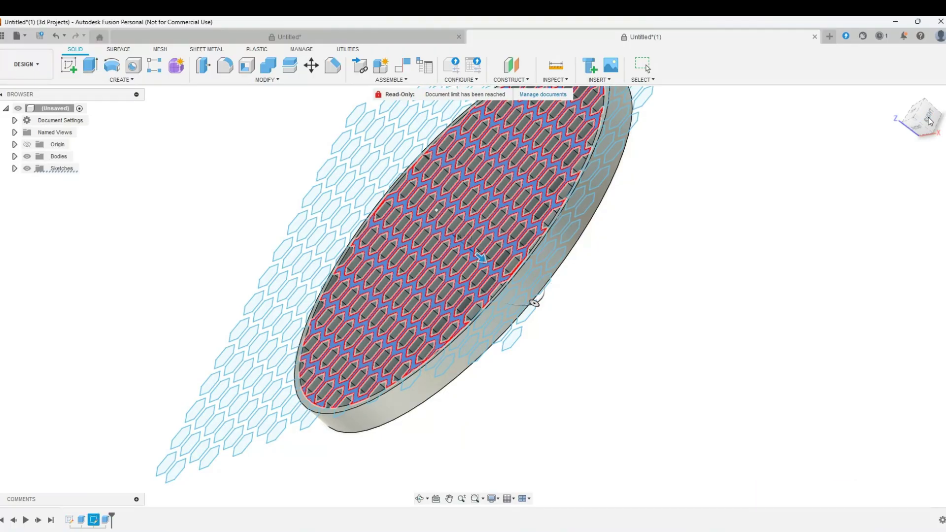
Step: Examine the finished honeycomb disc from above and from an angled front view
click(928, 122)
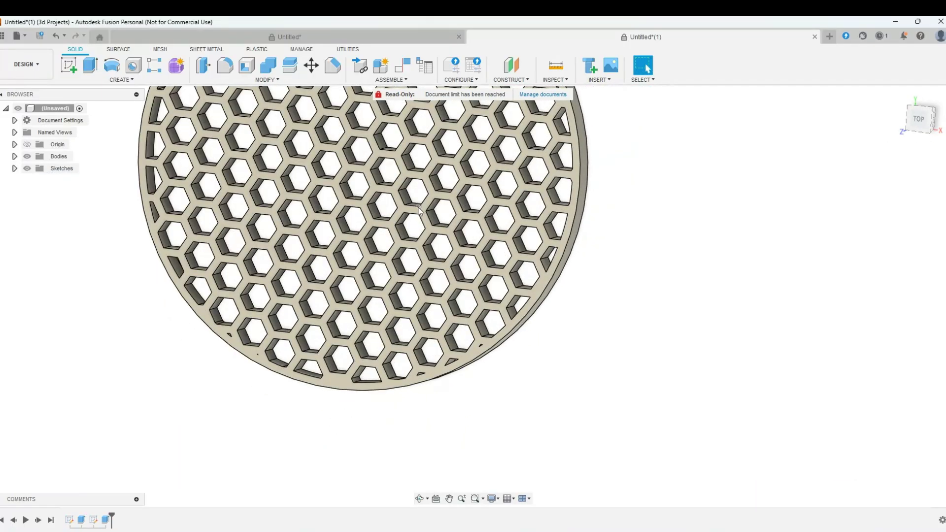
scroll(572, 351, up, 1)
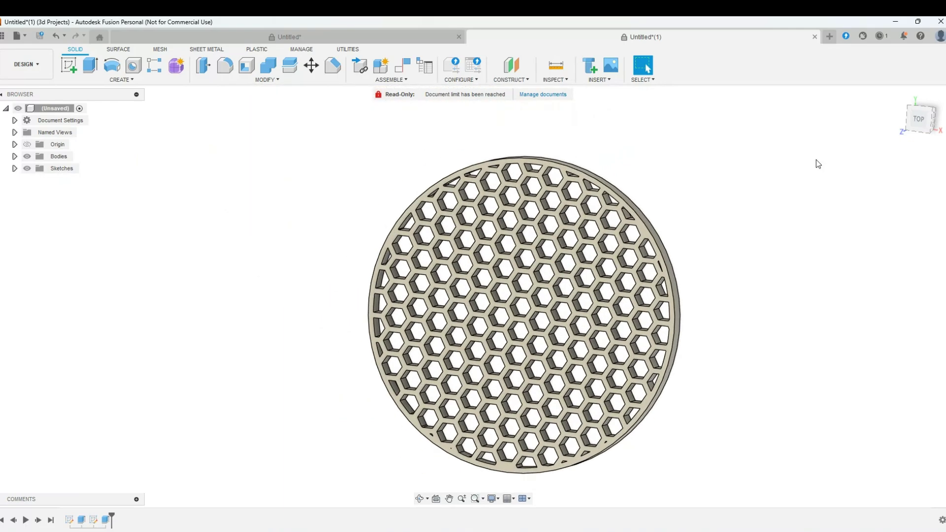
mouse_move(920, 125)
mouse_down()
mouse_move(942, 123)
mouse_move(901, 121)
mouse_move(918, 123)
mouse_up()
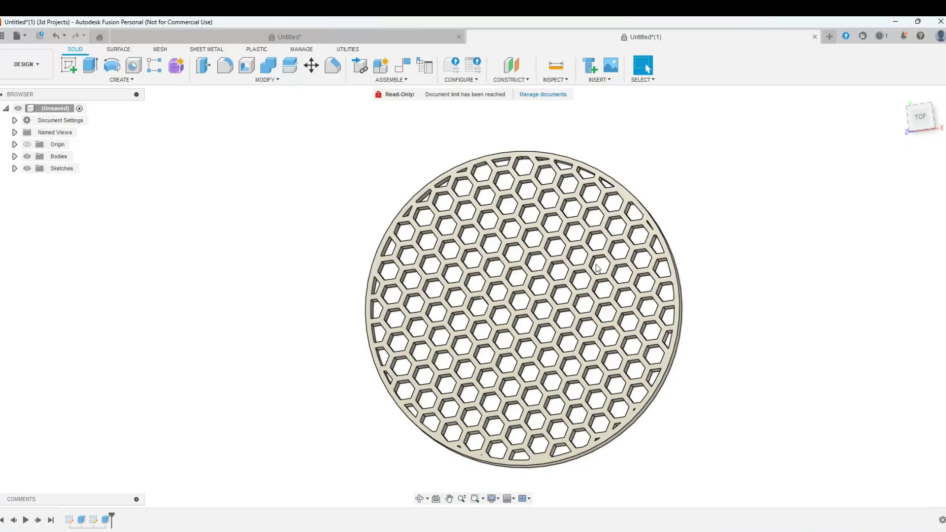
drag(918, 114, 920, 111)
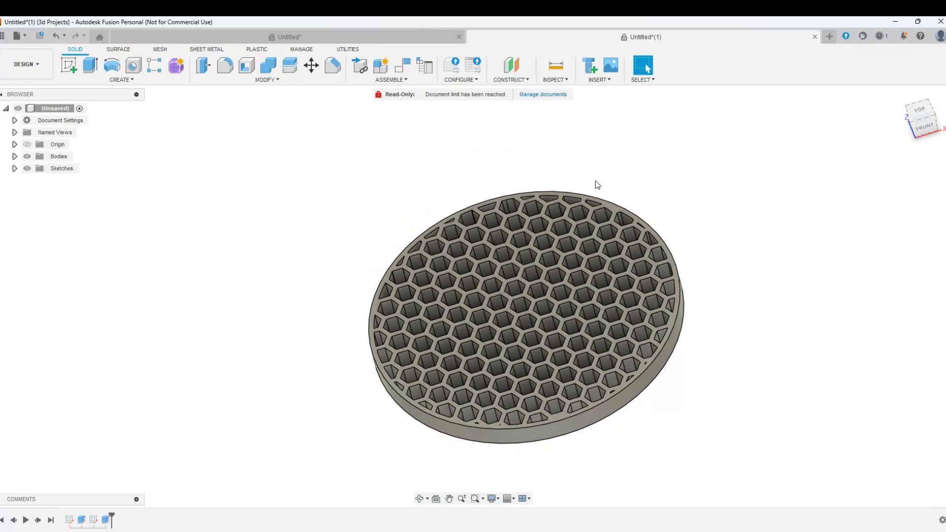